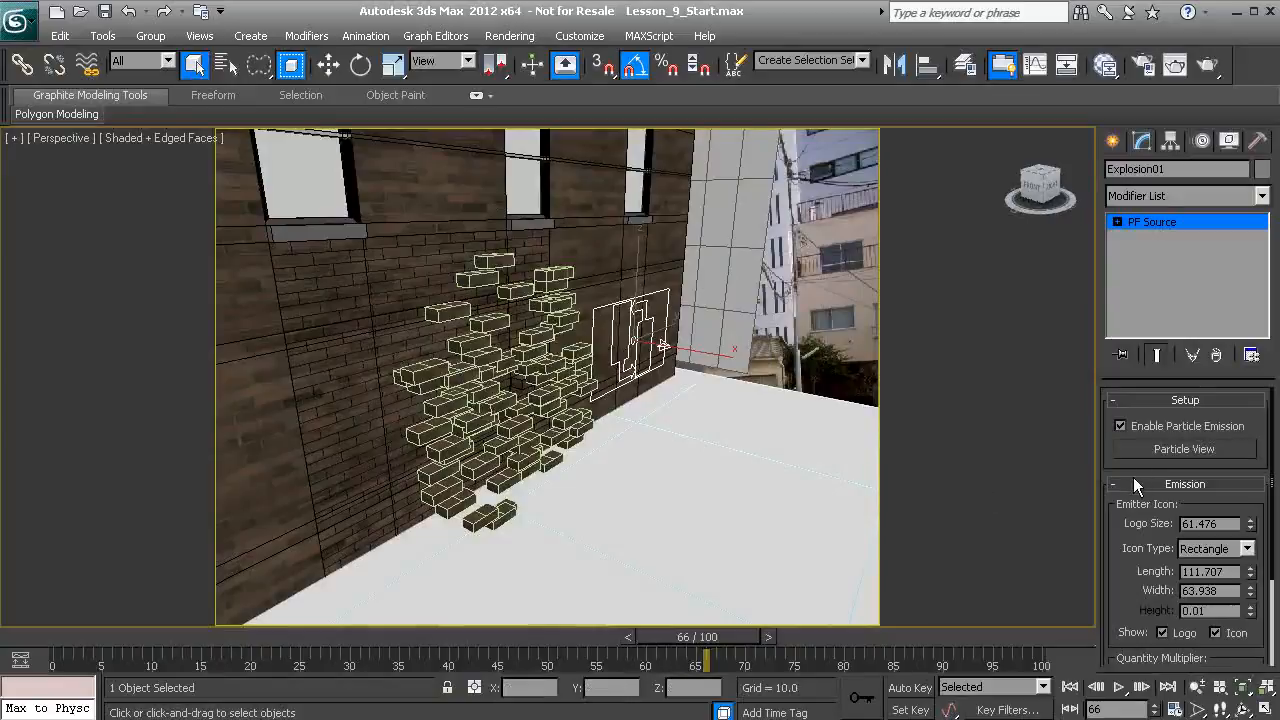
Open Particle View, insert a Spin operator after Speed 003 in Event 003, and preview the bricks at frame 62
{"action": "left_click", "coordinate": [1142, 449]}
{"action": "middle_click_drag", "start_coordinate": [941, 180], "coordinate": [707, 130]}
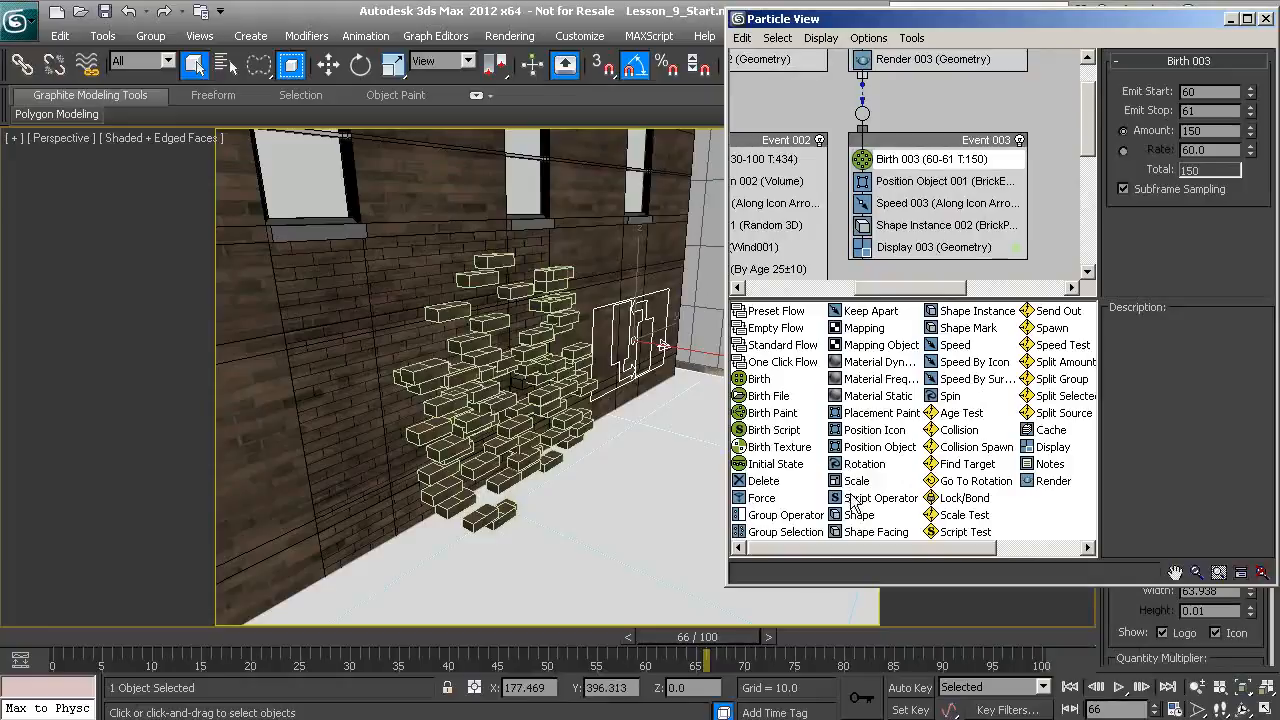
{"action": "left_click_drag", "start_coordinate": [945, 398], "coordinate": [900, 226]}
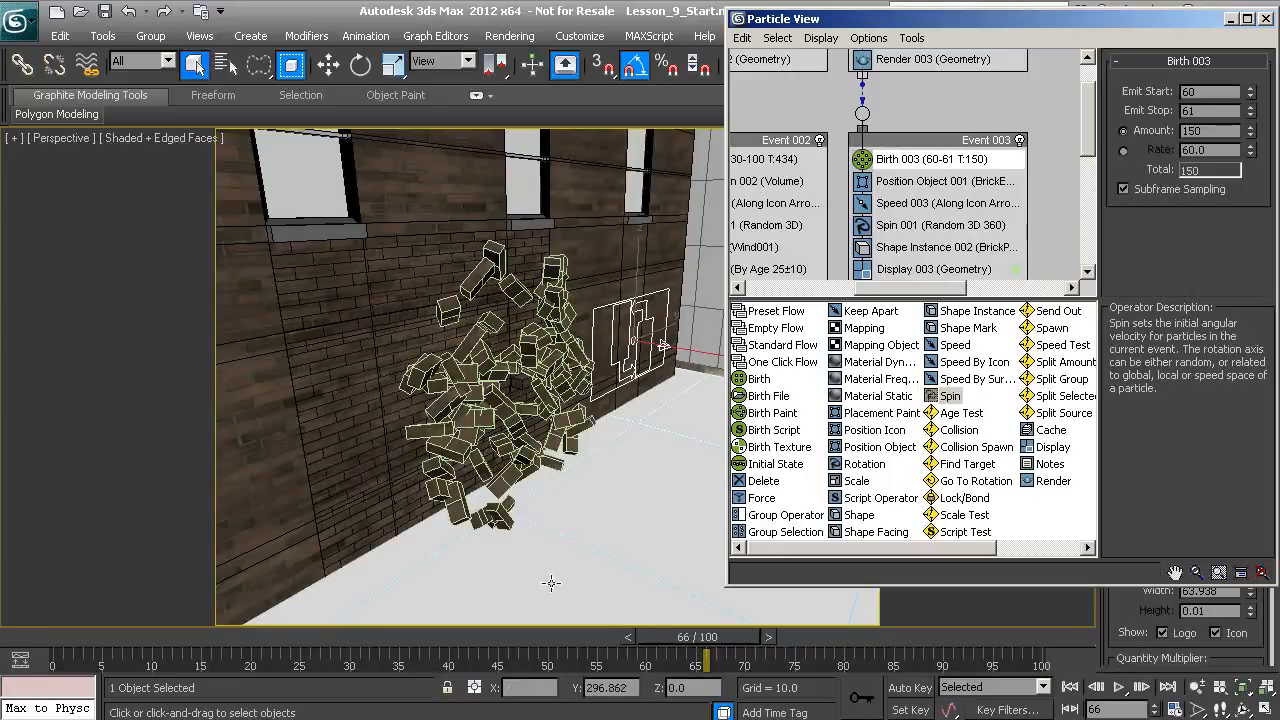
{"action": "mouse_move", "coordinate": [700, 637]}
{"action": "left_mouse_down"}
{"action": "mouse_move", "coordinate": [617, 636]}
{"action": "mouse_move", "coordinate": [717, 618]}
{"action": "mouse_move", "coordinate": [860, 632]}
{"action": "mouse_move", "coordinate": [650, 668]}
{"action": "mouse_move", "coordinate": [720, 666]}
{"action": "mouse_move", "coordinate": [606, 666]}
{"action": "mouse_move", "coordinate": [688, 635]}
{"action": "left_mouse_up"}
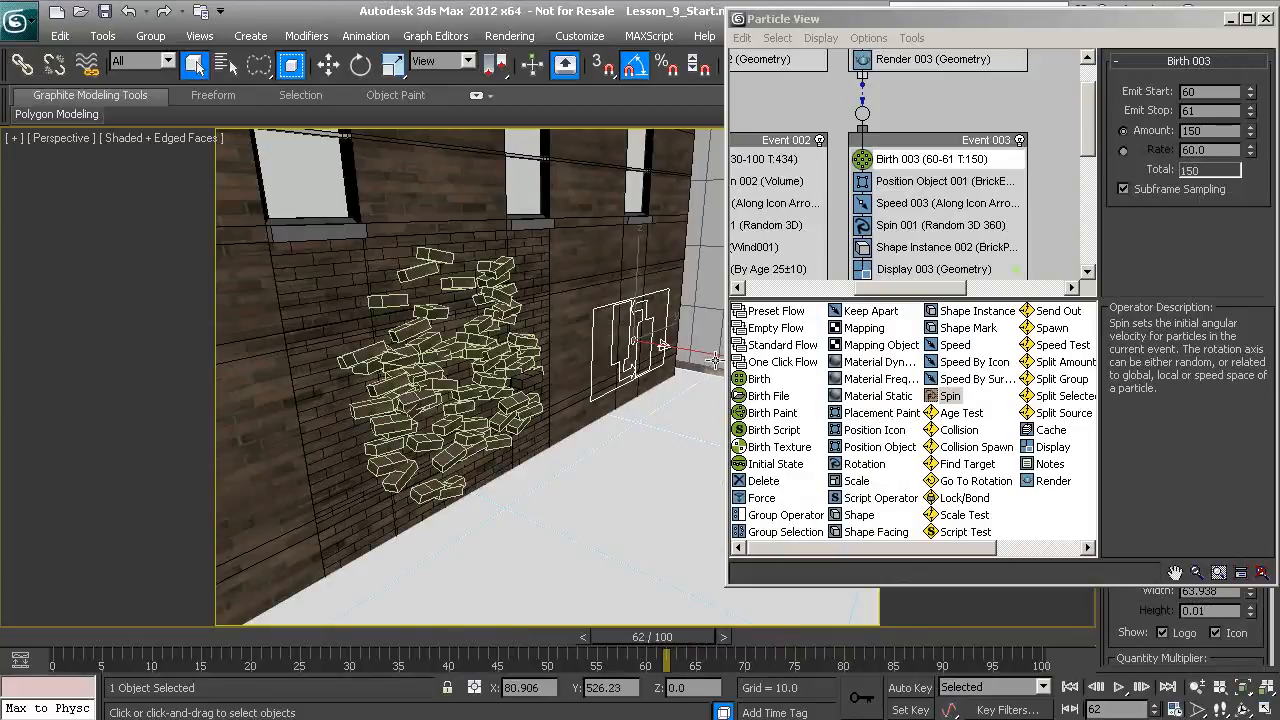
{"action": "middle_click_drag", "start_coordinate": [1025, 218], "coordinate": [1026, 159]}
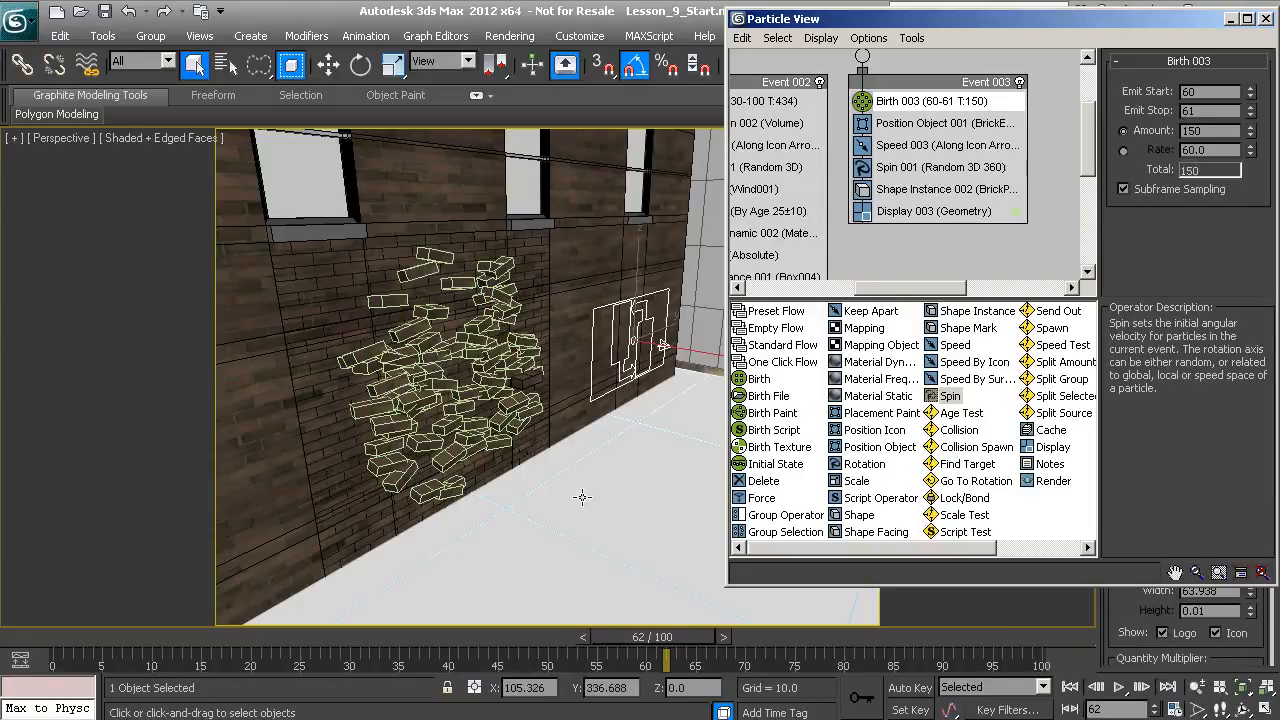
Create a Gravity space warp with an icon size of about 33.8 in front of the building
{"action": "middle_click_drag", "start_coordinate": [620, 426], "coordinate": [581, 389], "text": "alt"}
{"action": "scroll", "coordinate": [531, 446], "scroll_direction": "down", "scroll_amount": 5}
{"action": "middle_click_drag", "start_coordinate": [531, 446], "coordinate": [556, 422]}
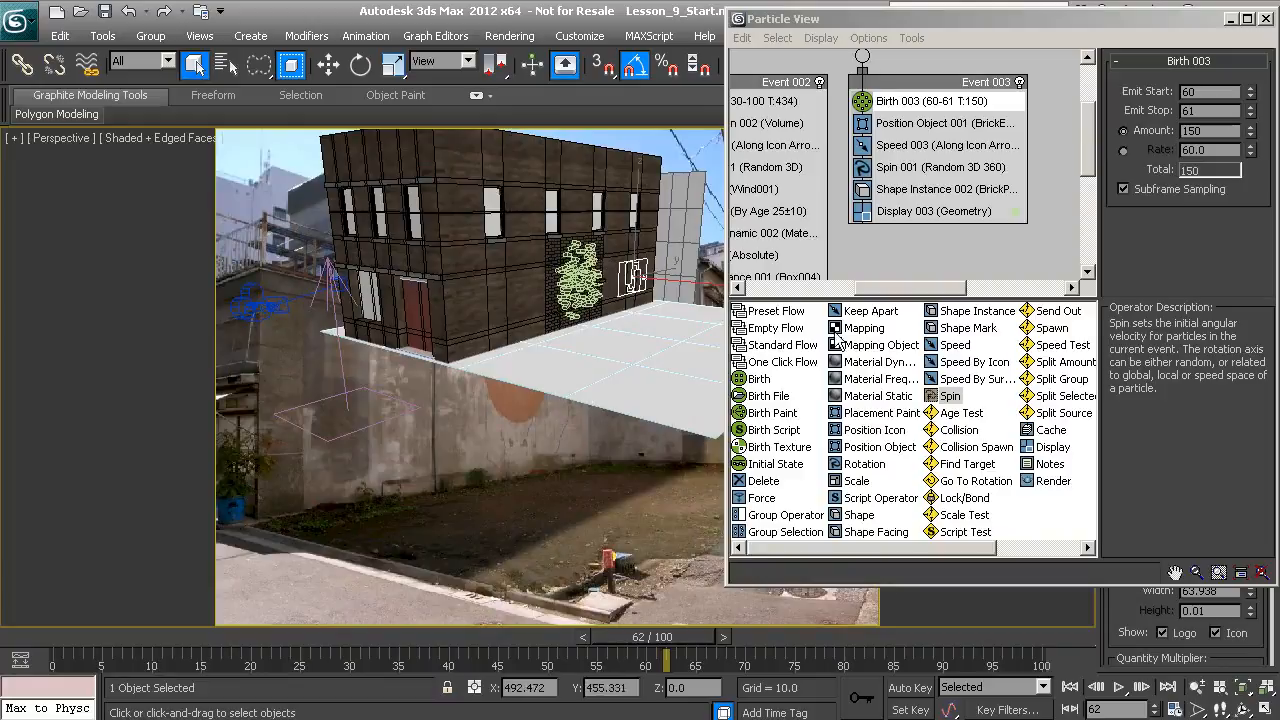
{"action": "left_click_drag", "start_coordinate": [1111, 20], "coordinate": [385, 19]}
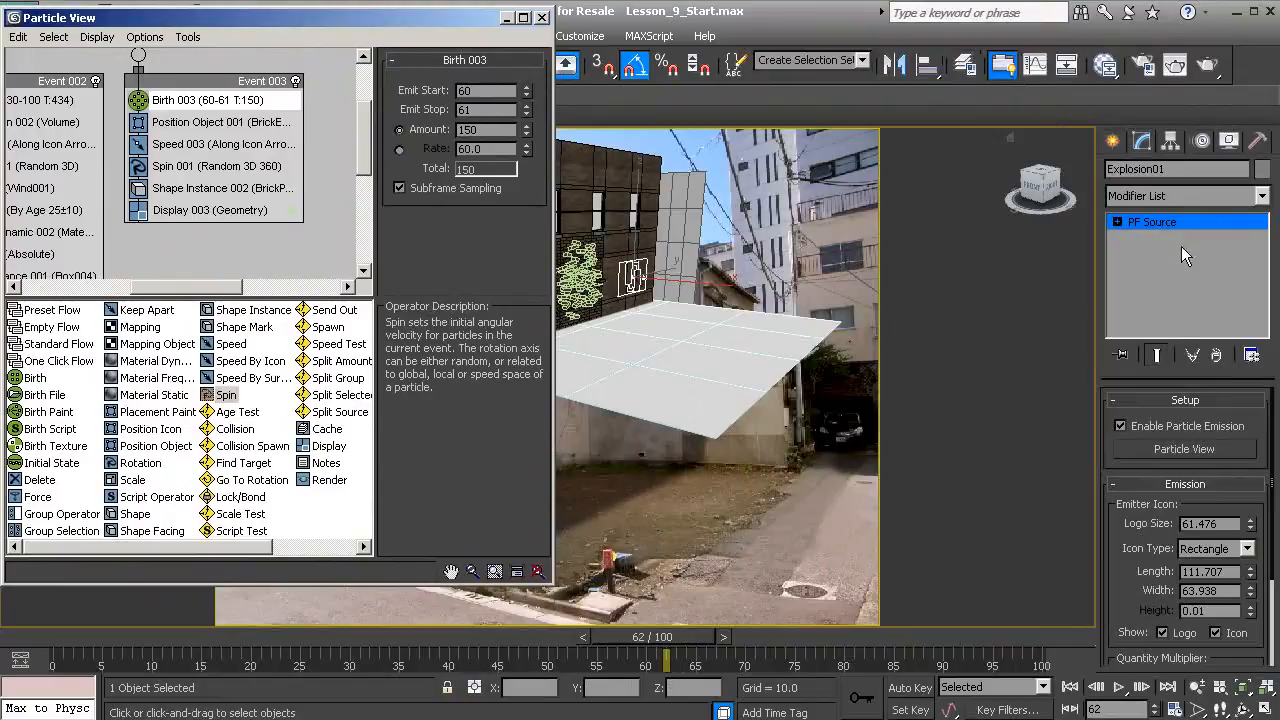
{"action": "left_click", "coordinate": [1120, 146]}
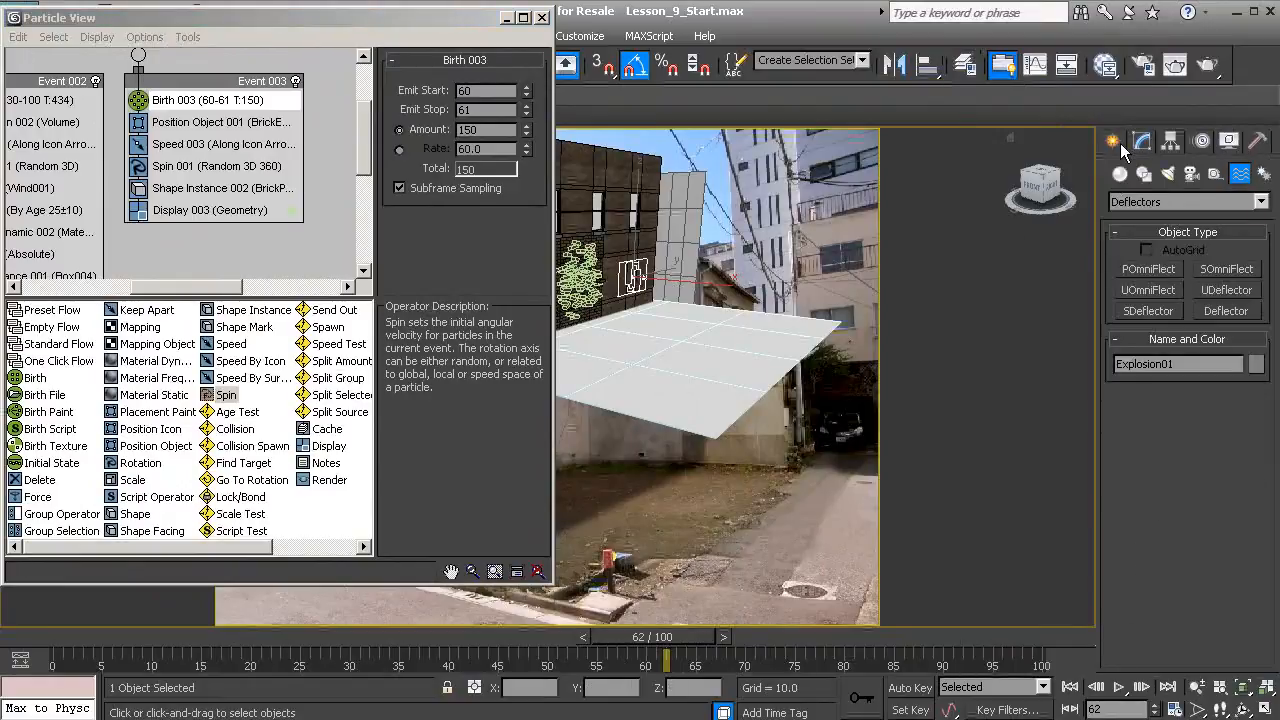
{"action": "left_click", "coordinate": [1240, 202]}
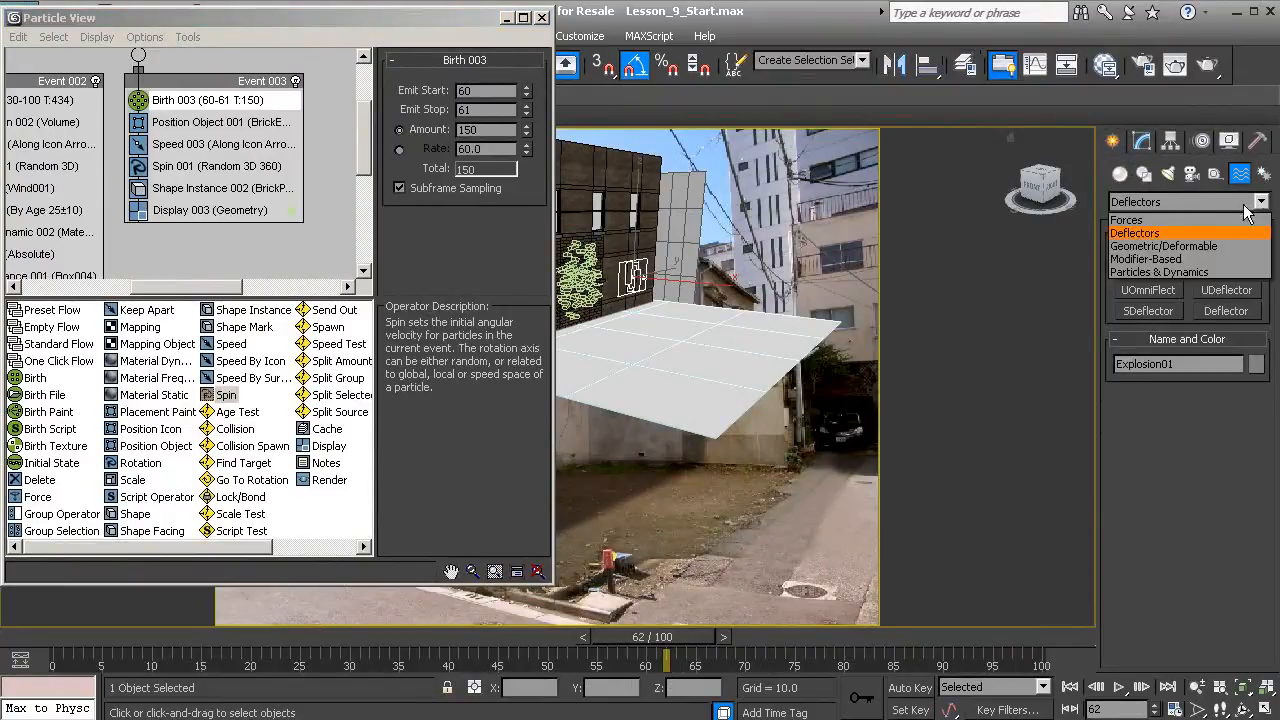
{"action": "left_click", "coordinate": [1127, 221]}
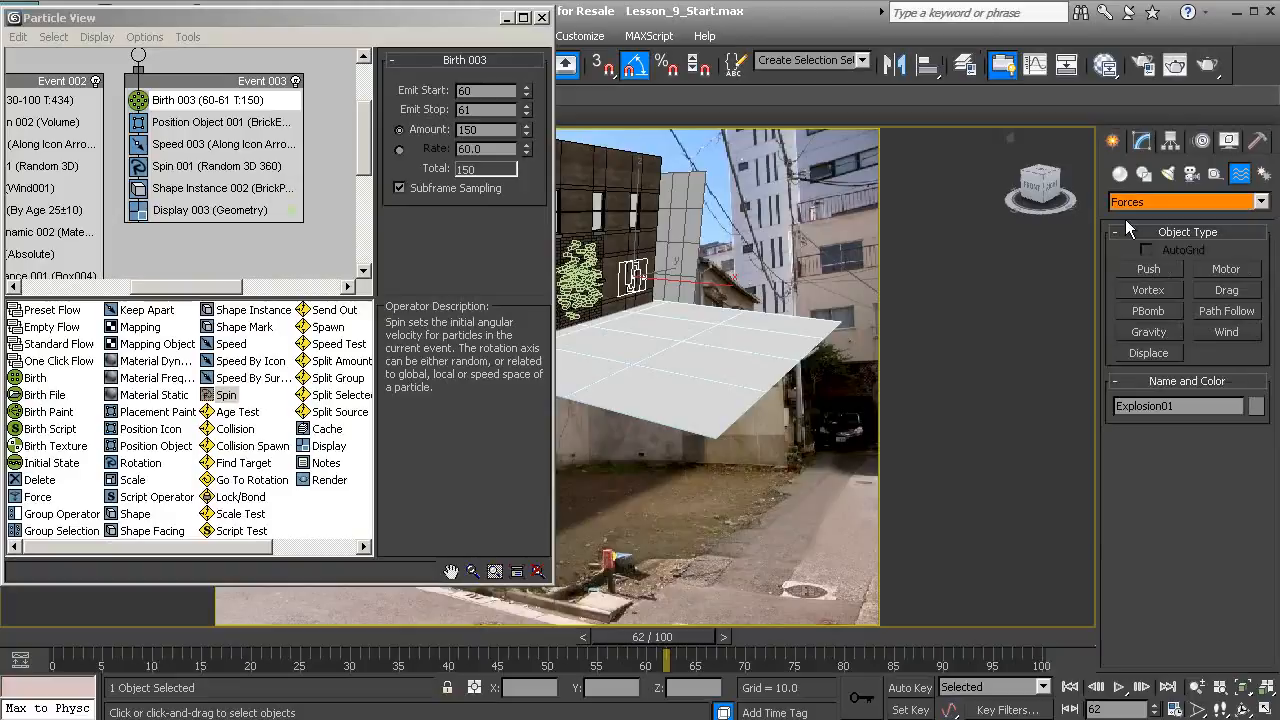
{"action": "left_click", "coordinate": [1146, 332]}
{"action": "left_click_drag", "start_coordinate": [408, 19], "coordinate": [1136, 17]}
{"action": "middle_click_drag", "start_coordinate": [640, 275], "coordinate": [534, 392], "text": "alt"}
{"action": "left_click_drag", "start_coordinate": [551, 458], "coordinate": [514, 424]}
{"action": "middle_click_drag", "start_coordinate": [514, 424], "coordinate": [449, 463], "text": "alt"}
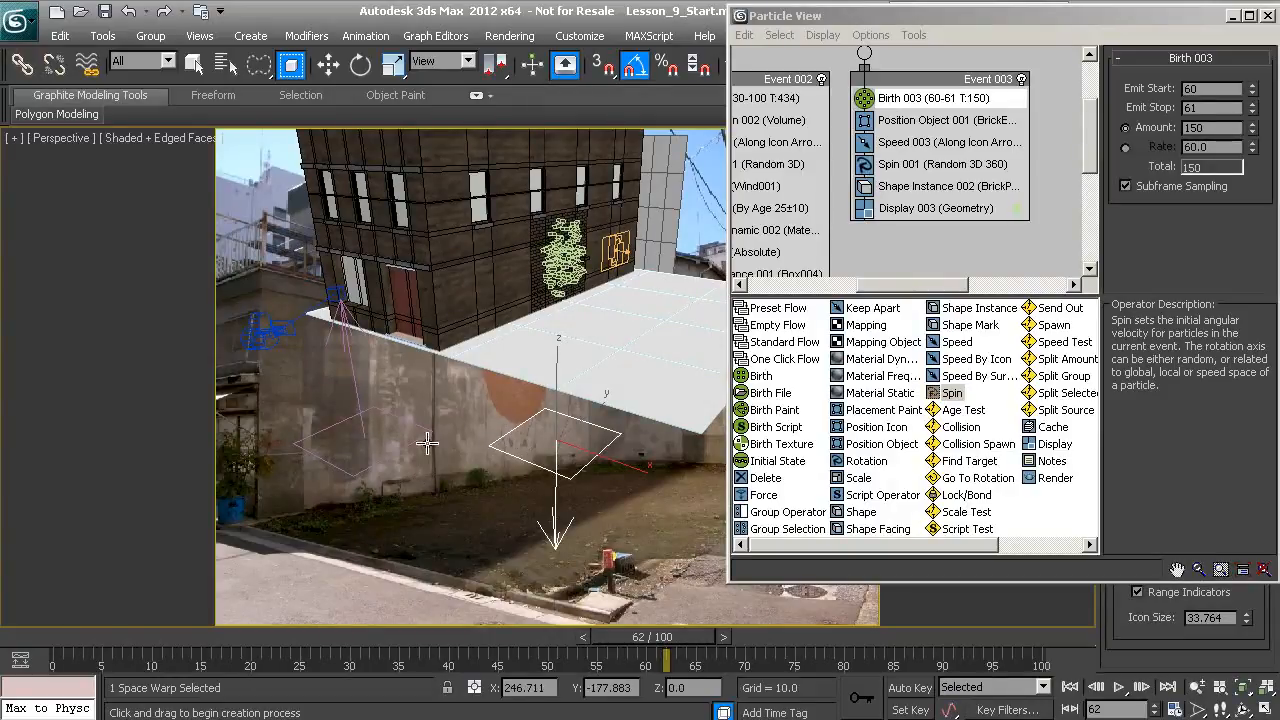
{"action": "right_click", "coordinate": [456, 450]}
Add a Force operator after Spin 001 in Event 003 using Gravity001, and scrub frames 62 to 79 to check the falling bricks
{"action": "middle_click_drag", "start_coordinate": [552, 470], "coordinate": [626, 298], "text": "alt"}
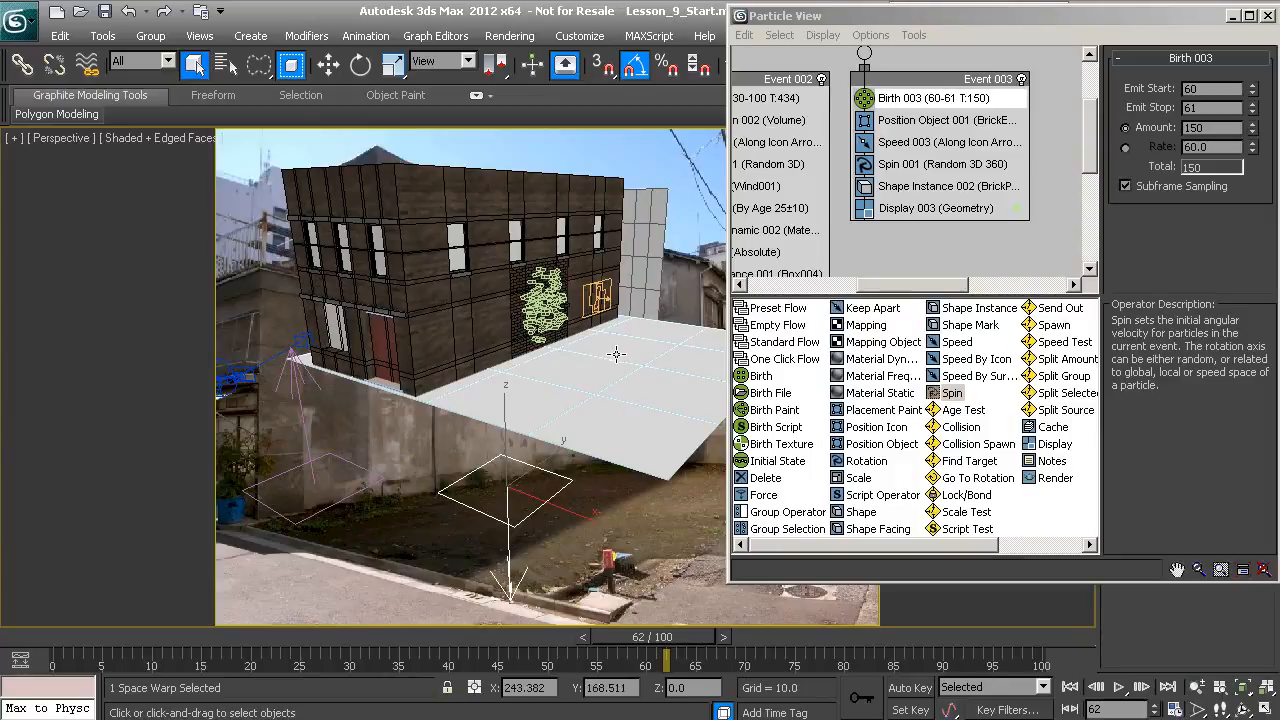
{"action": "scroll", "coordinate": [545, 468], "scroll_direction": "up", "scroll_amount": 4}
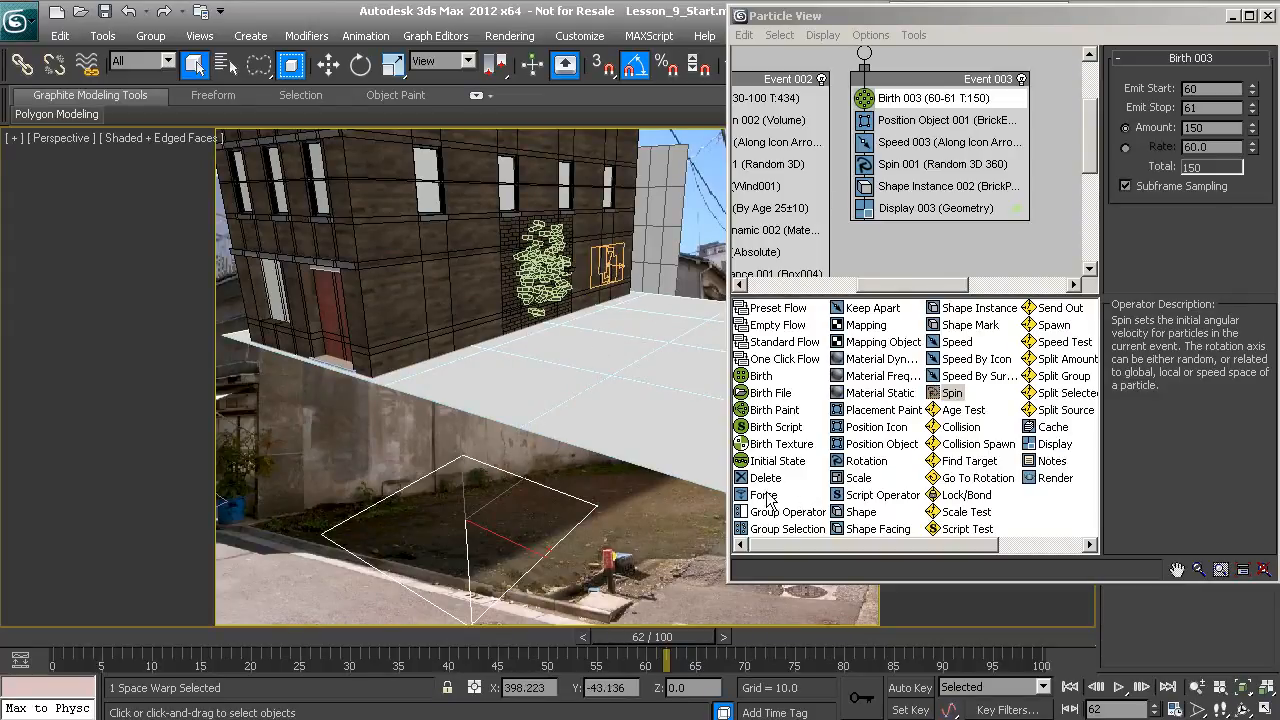
{"action": "left_click_drag", "start_coordinate": [757, 500], "coordinate": [922, 188]}
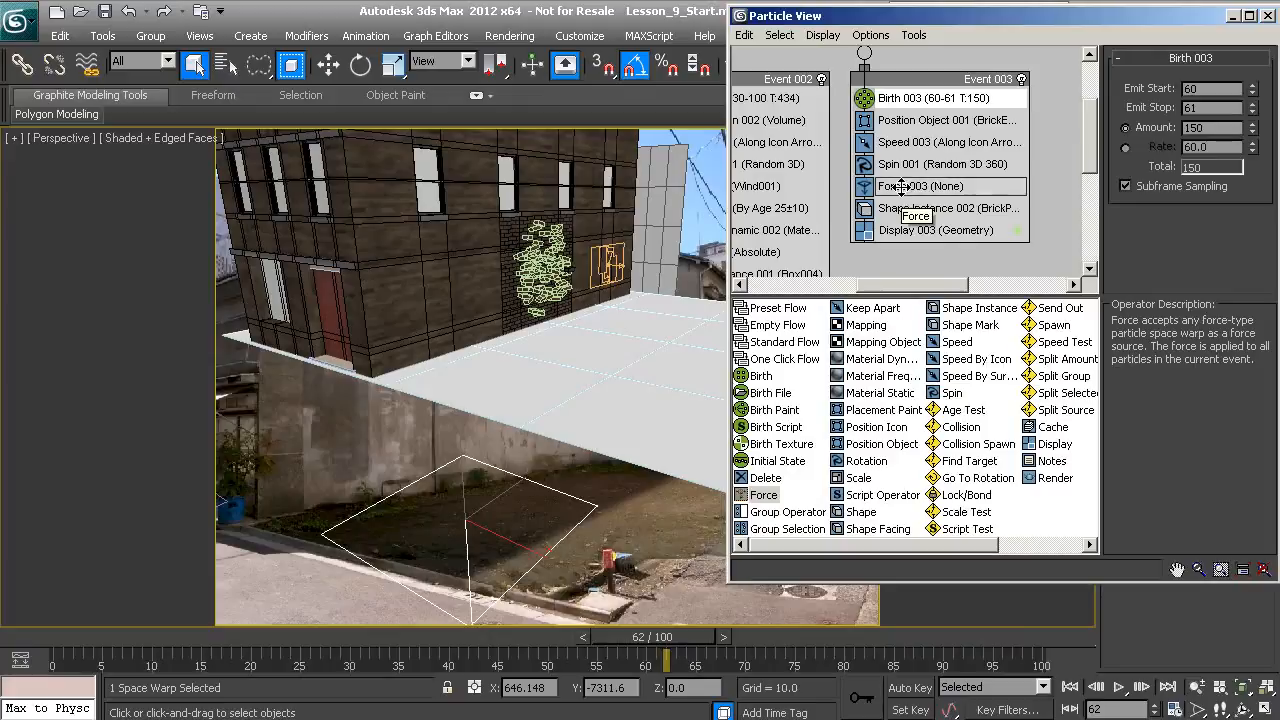
{"action": "left_click", "coordinate": [903, 190]}
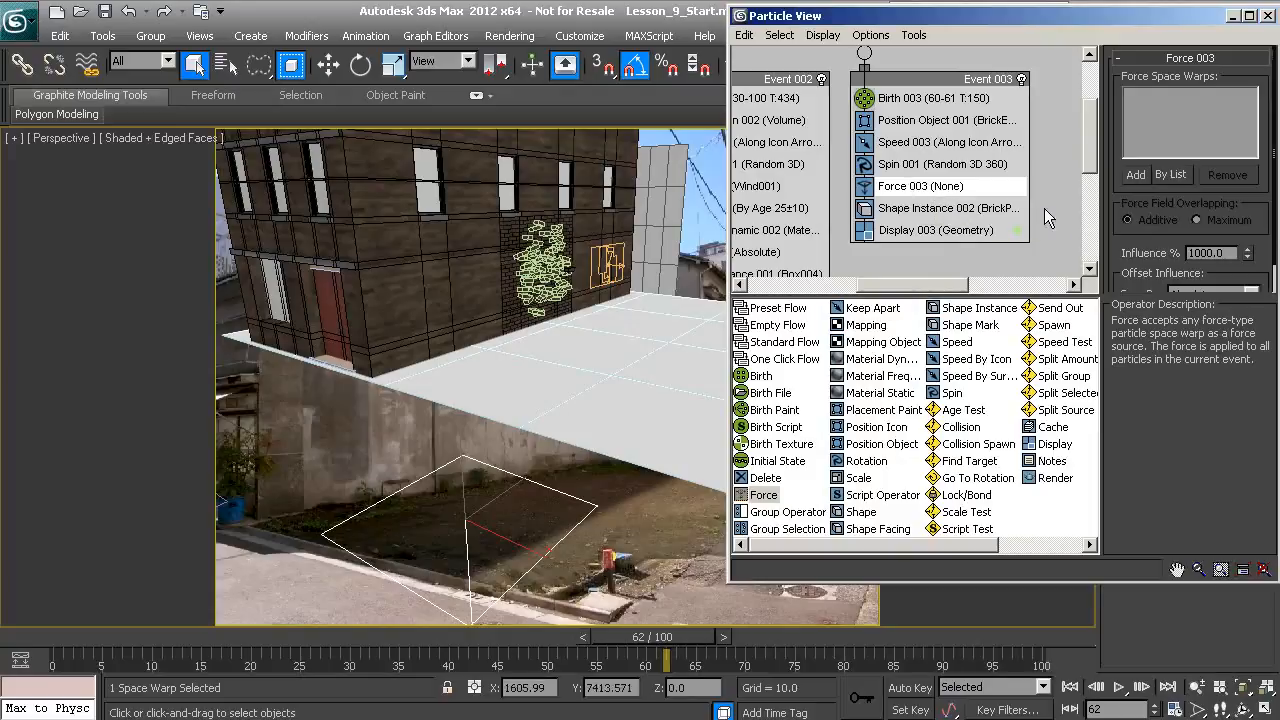
{"action": "left_click", "coordinate": [1172, 174]}
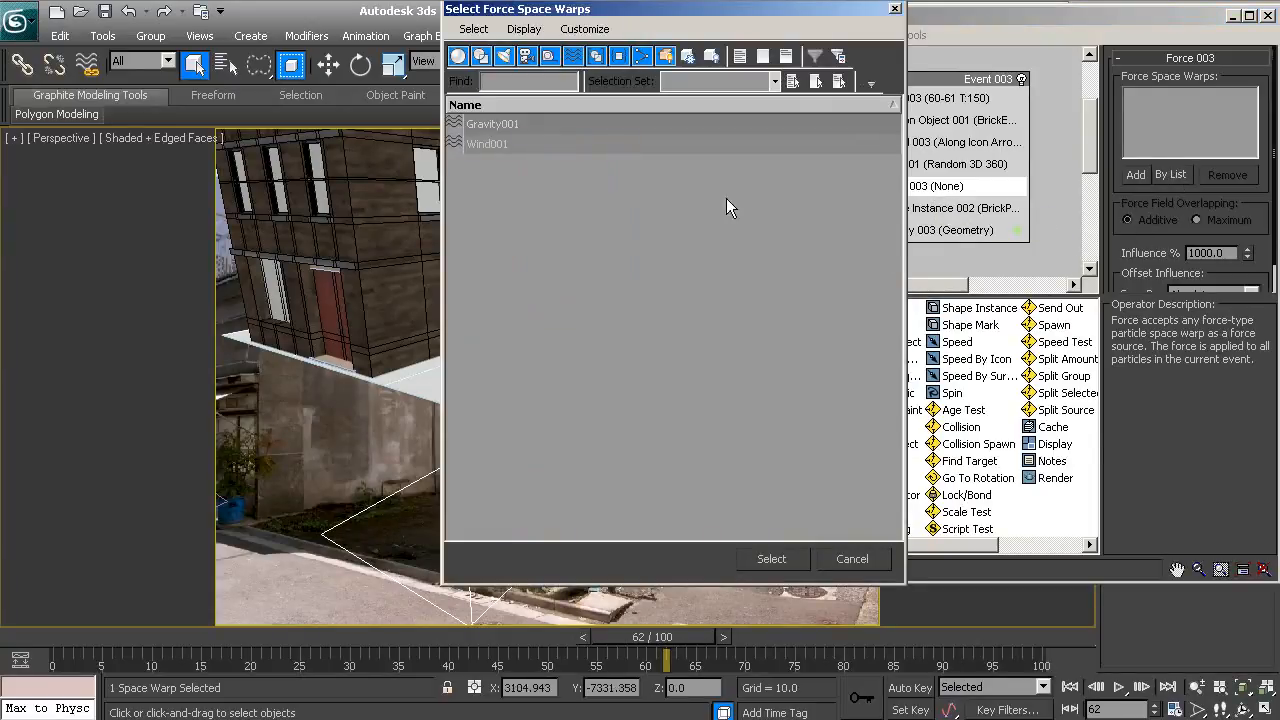
{"action": "left_click", "coordinate": [510, 123]}
{"action": "left_click", "coordinate": [760, 558]}
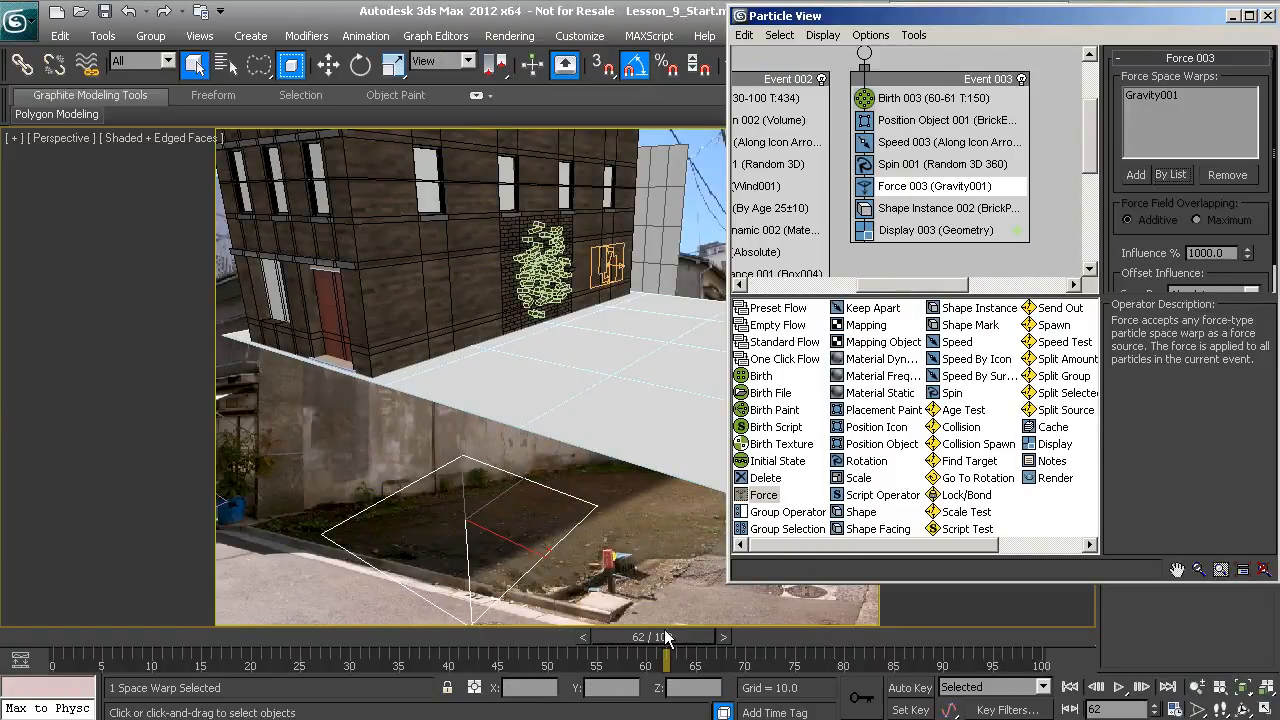
{"action": "left_click_drag", "start_coordinate": [648, 643], "coordinate": [827, 643]}
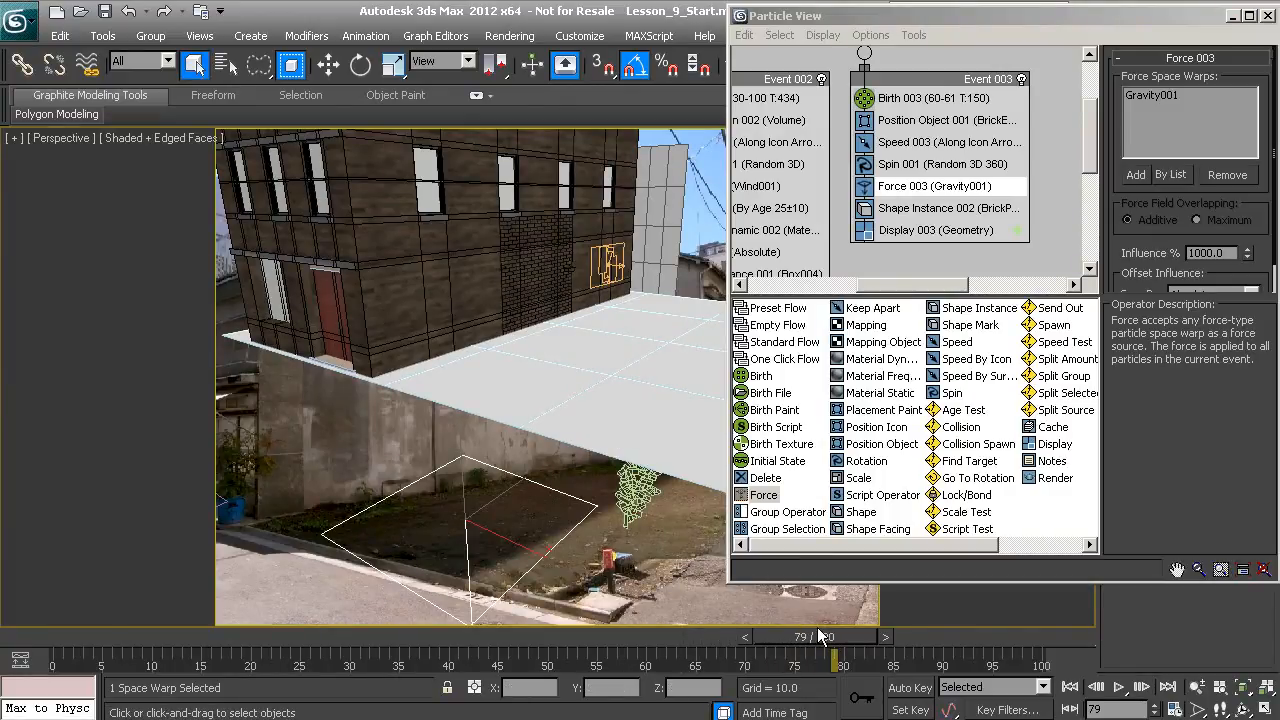
{"action": "left_click_drag", "start_coordinate": [820, 640], "coordinate": [666, 645]}
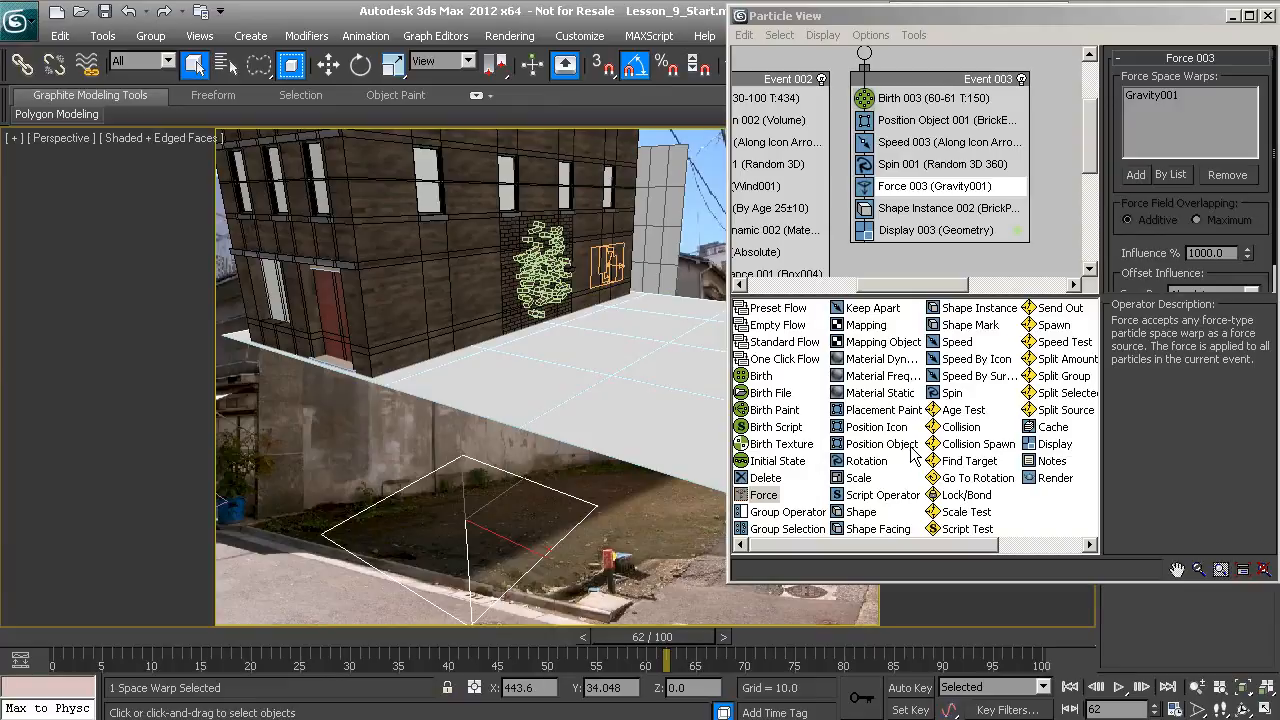
Insert a Collision test between Force 003 and Shape Instance 002 in Event 003 and select it
{"action": "left_click", "coordinate": [950, 428]}
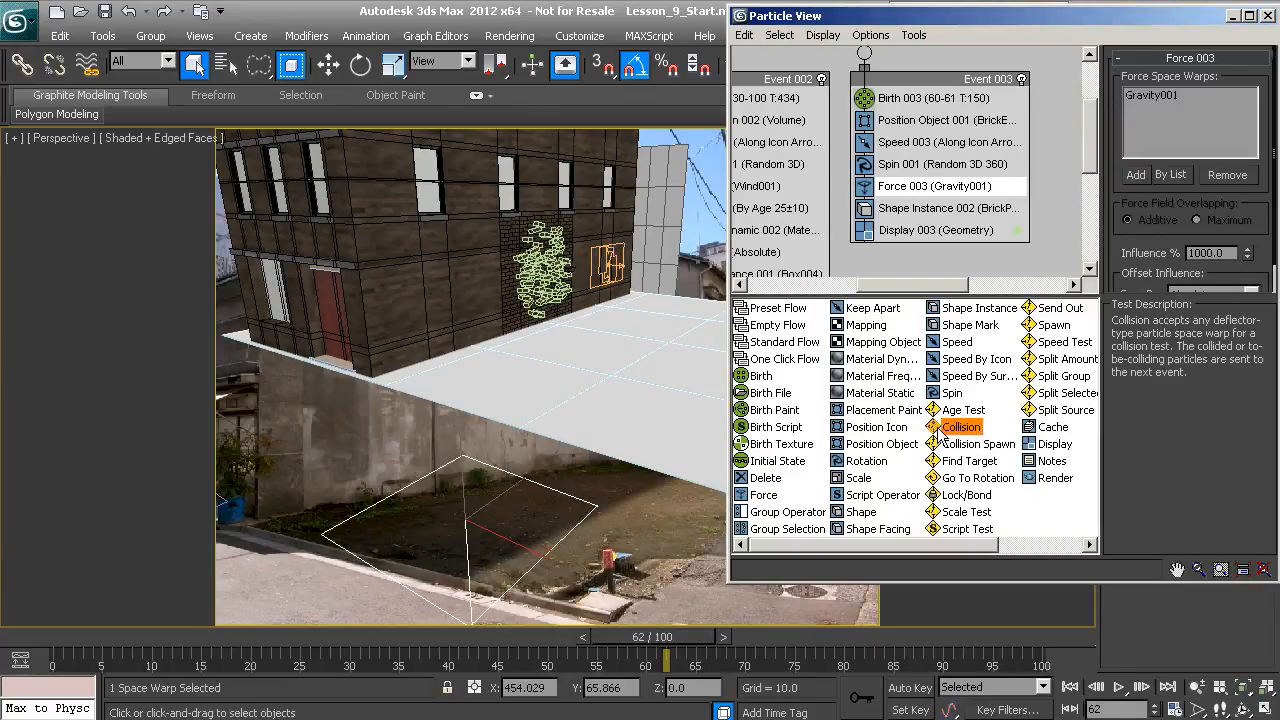
{"action": "left_click_drag", "start_coordinate": [946, 436], "coordinate": [926, 207]}
{"action": "left_click", "coordinate": [897, 212]}
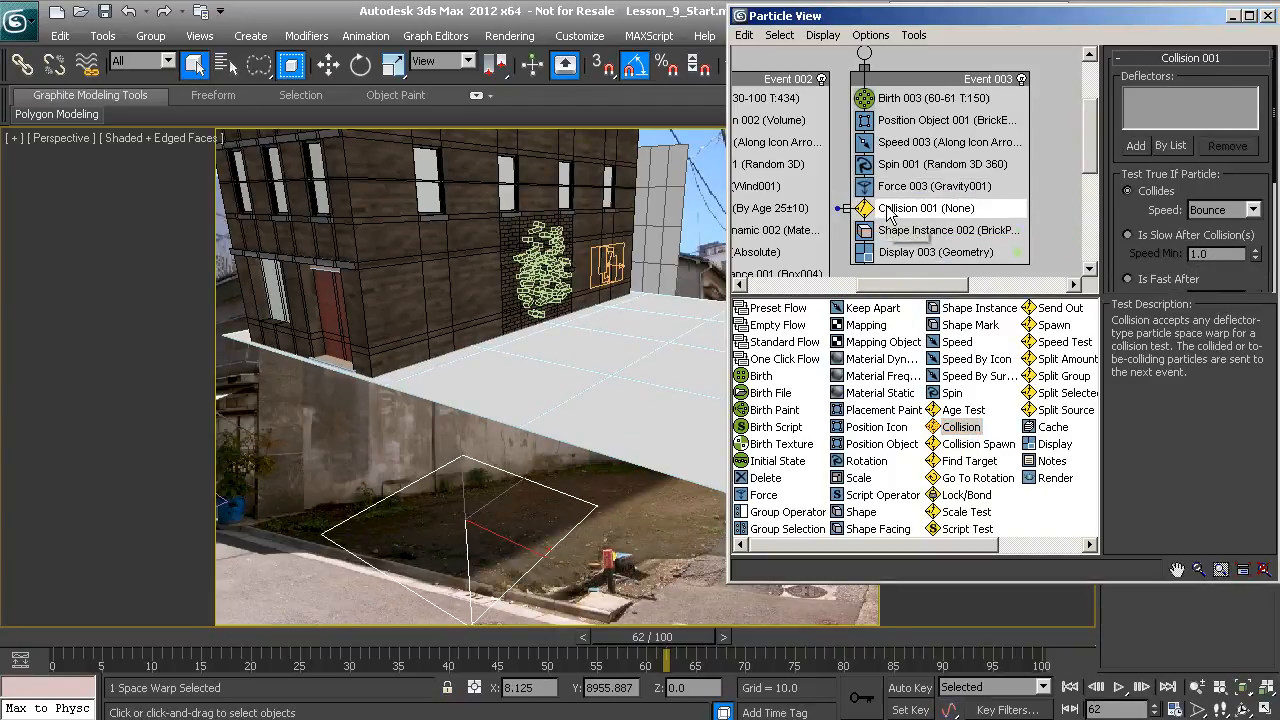
Create a UDeflector space warp with an icon size of about 80 in front of the ground plane
{"action": "middle_click_drag", "start_coordinate": [428, 424], "coordinate": [478, 402]}
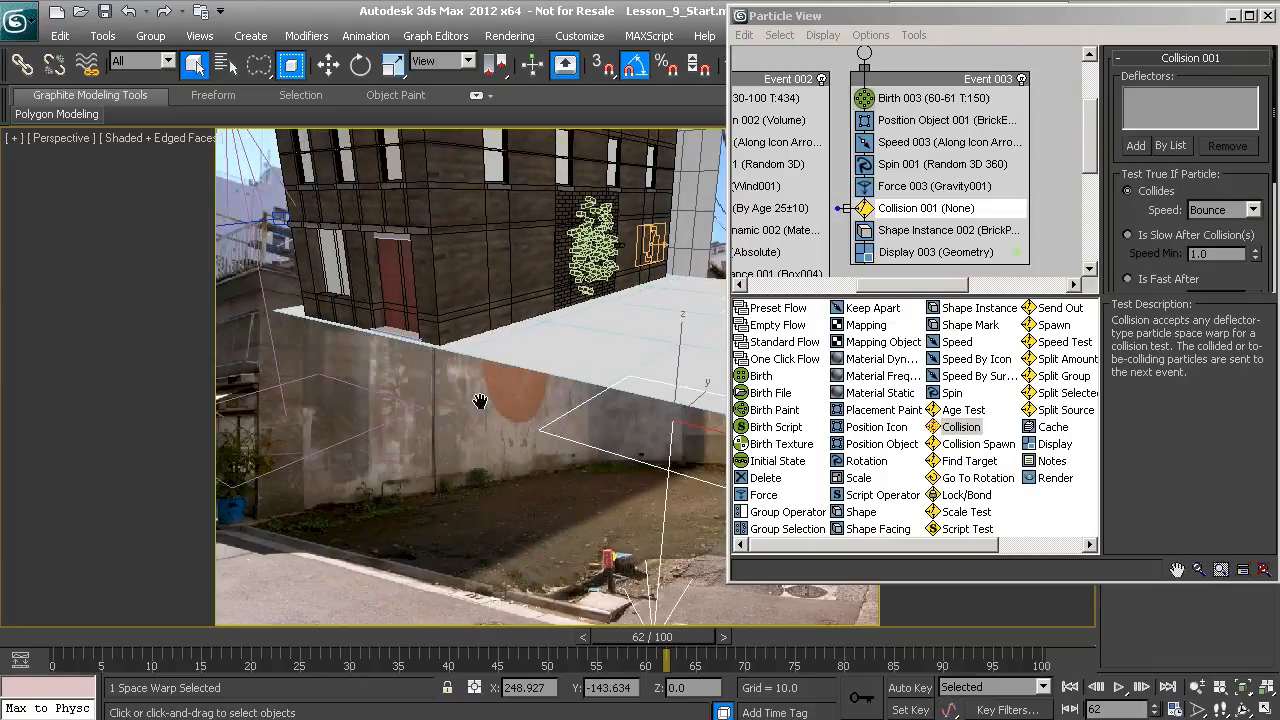
{"action": "scroll", "coordinate": [478, 401], "scroll_direction": "down", "scroll_amount": 3}
{"action": "scroll", "coordinate": [478, 401], "scroll_direction": "down", "scroll_amount": 4}
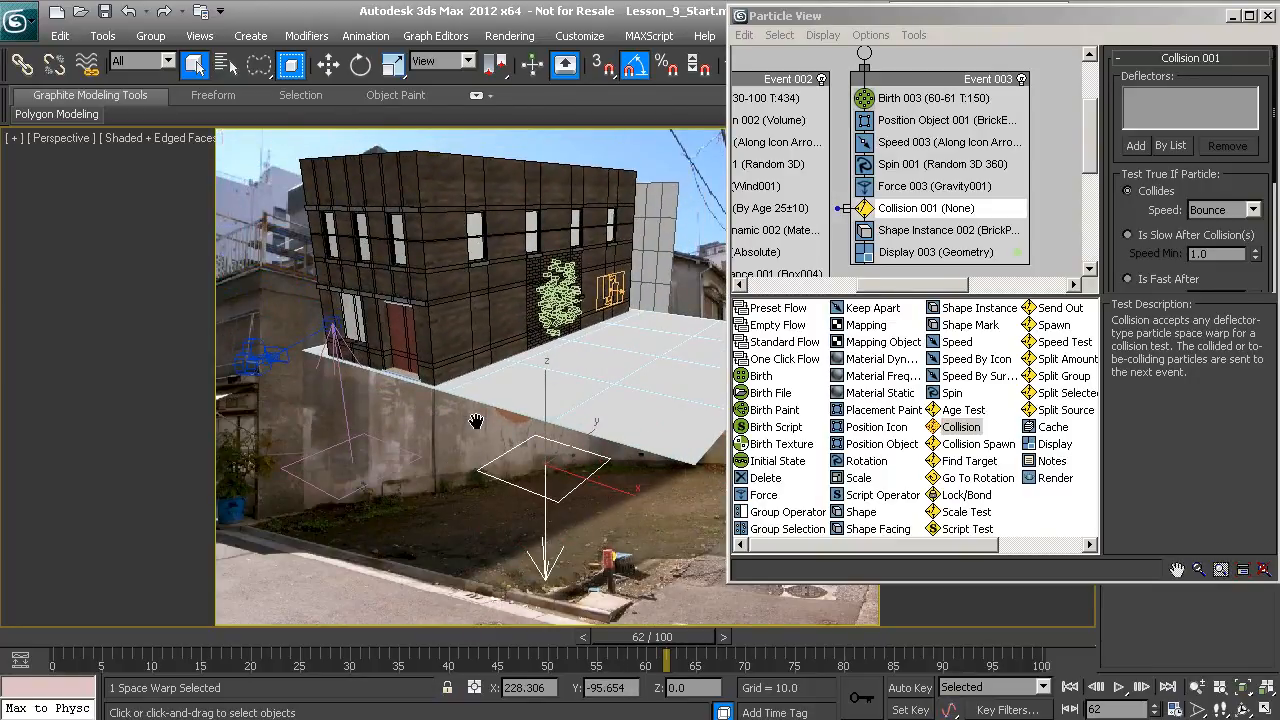
{"action": "left_click_drag", "start_coordinate": [1191, 17], "coordinate": [466, 15]}
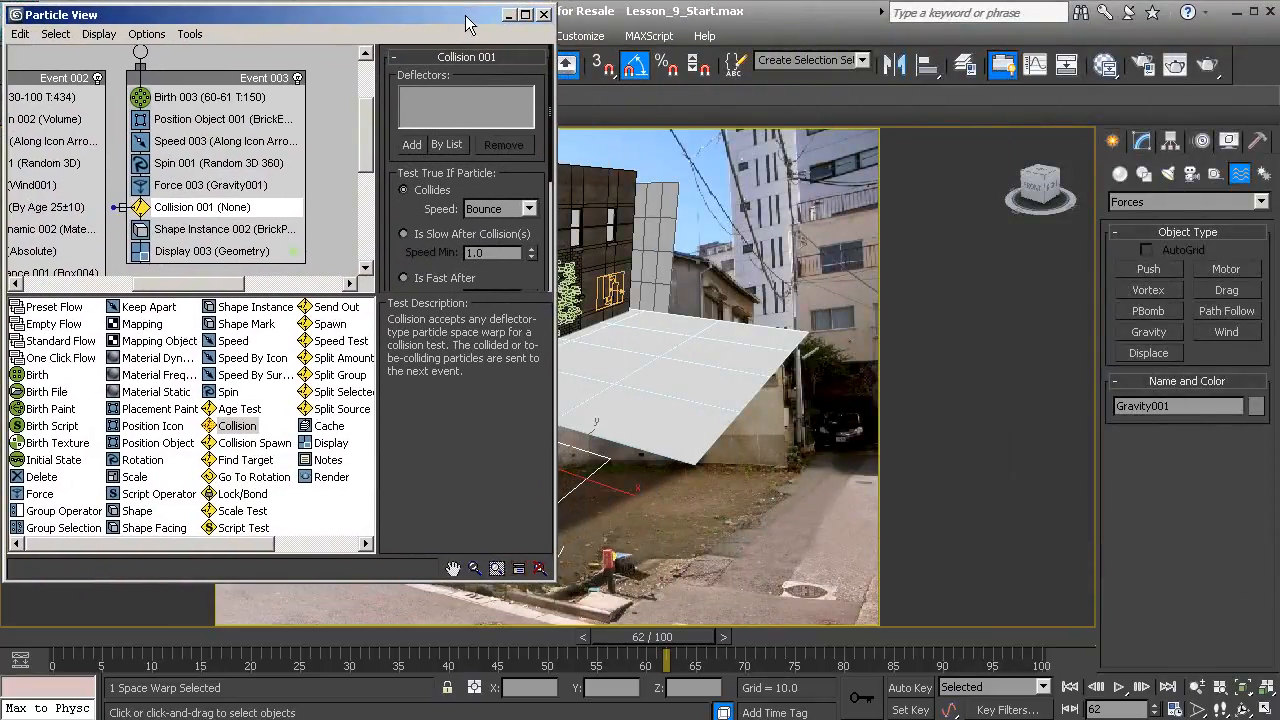
{"action": "left_click", "coordinate": [1262, 202]}
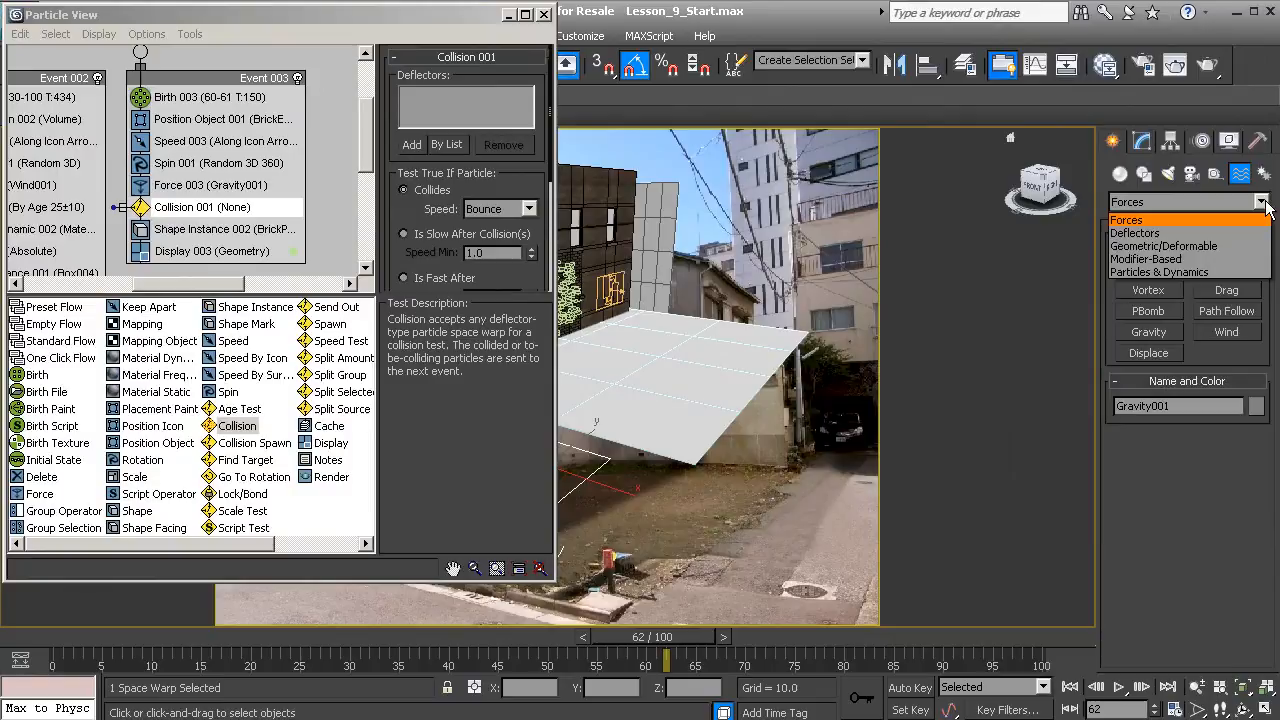
{"action": "left_click", "coordinate": [1143, 237]}
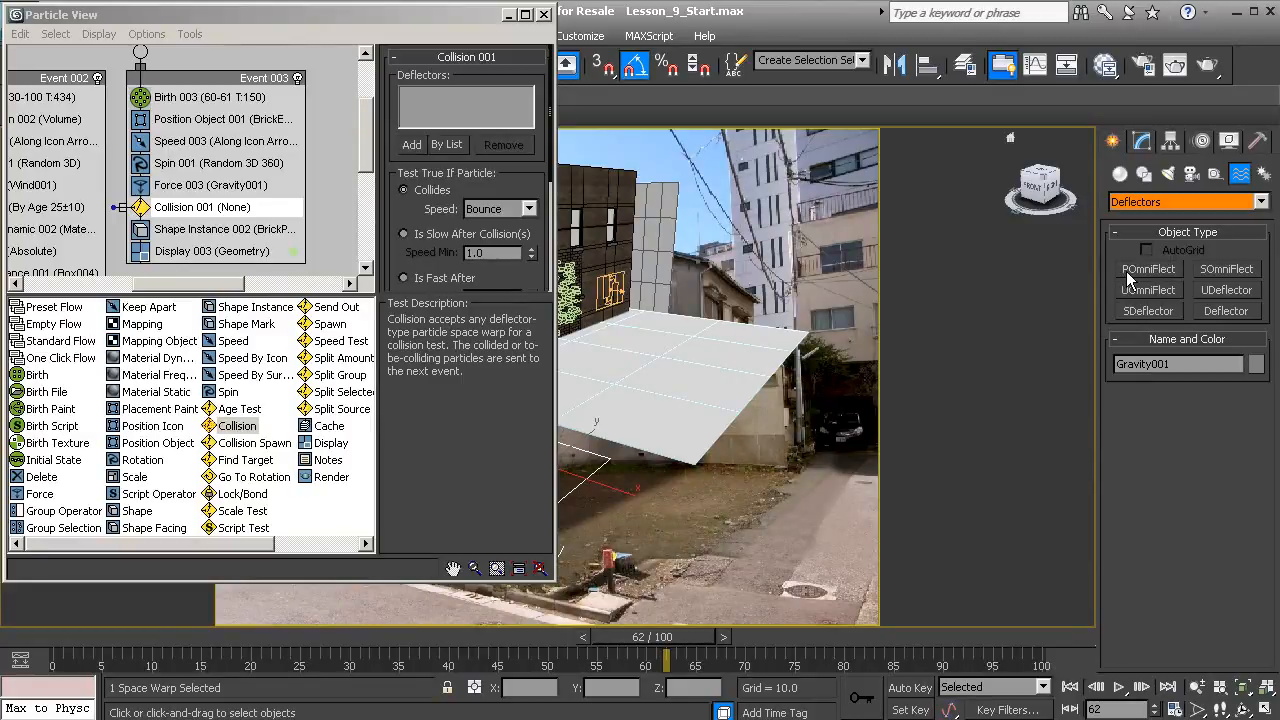
{"action": "middle_click_drag", "start_coordinate": [742, 400], "coordinate": [818, 399]}
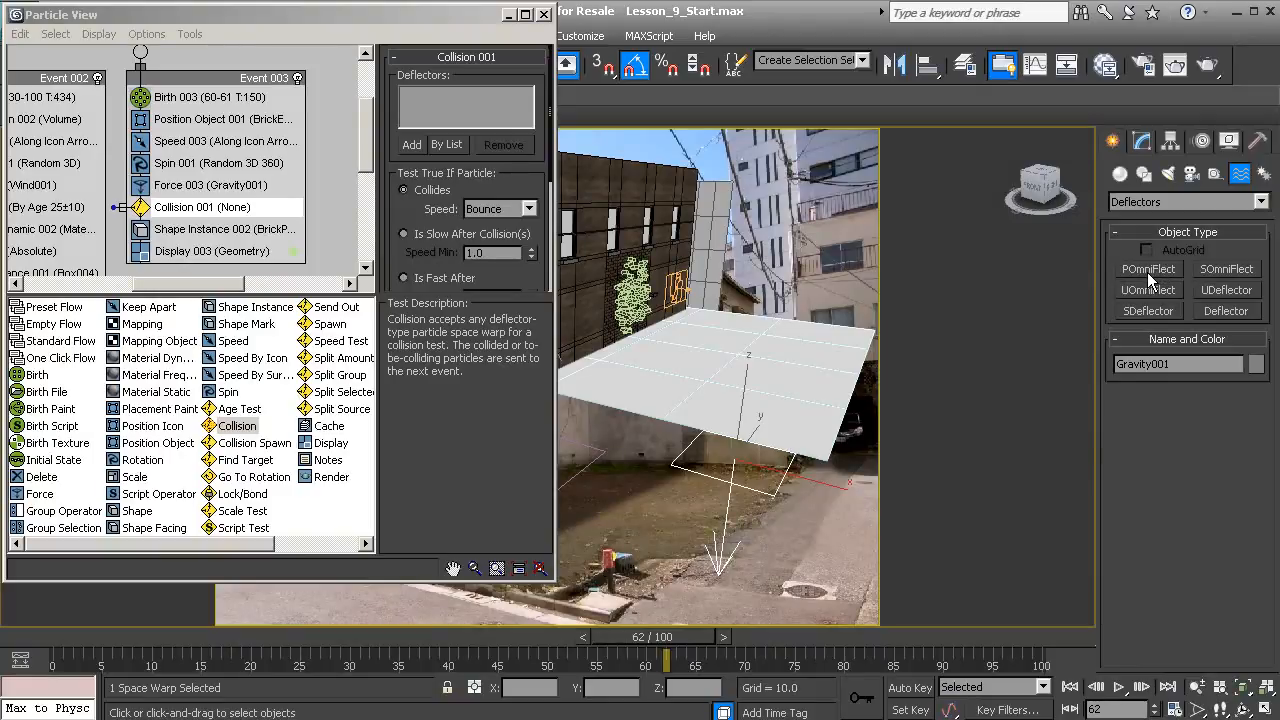
{"action": "scroll", "coordinate": [1147, 272], "scroll_direction": "up", "scroll_amount": 2}
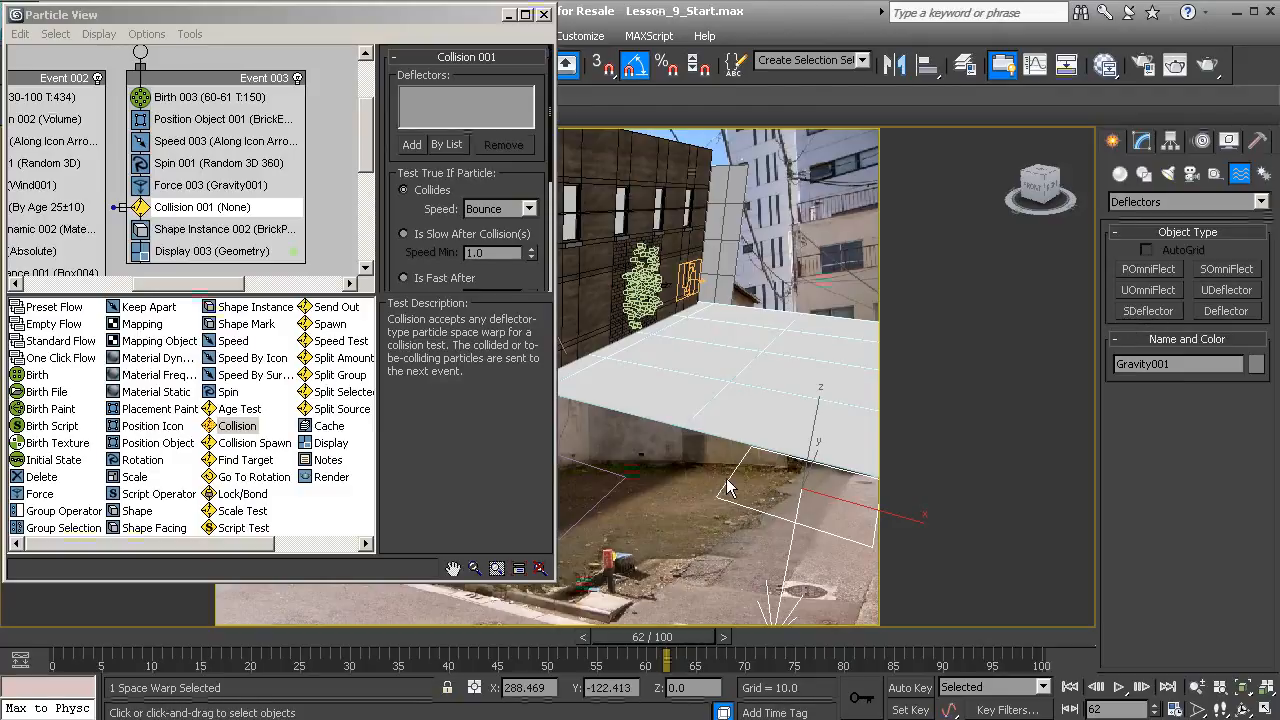
{"action": "left_click", "coordinate": [1210, 292]}
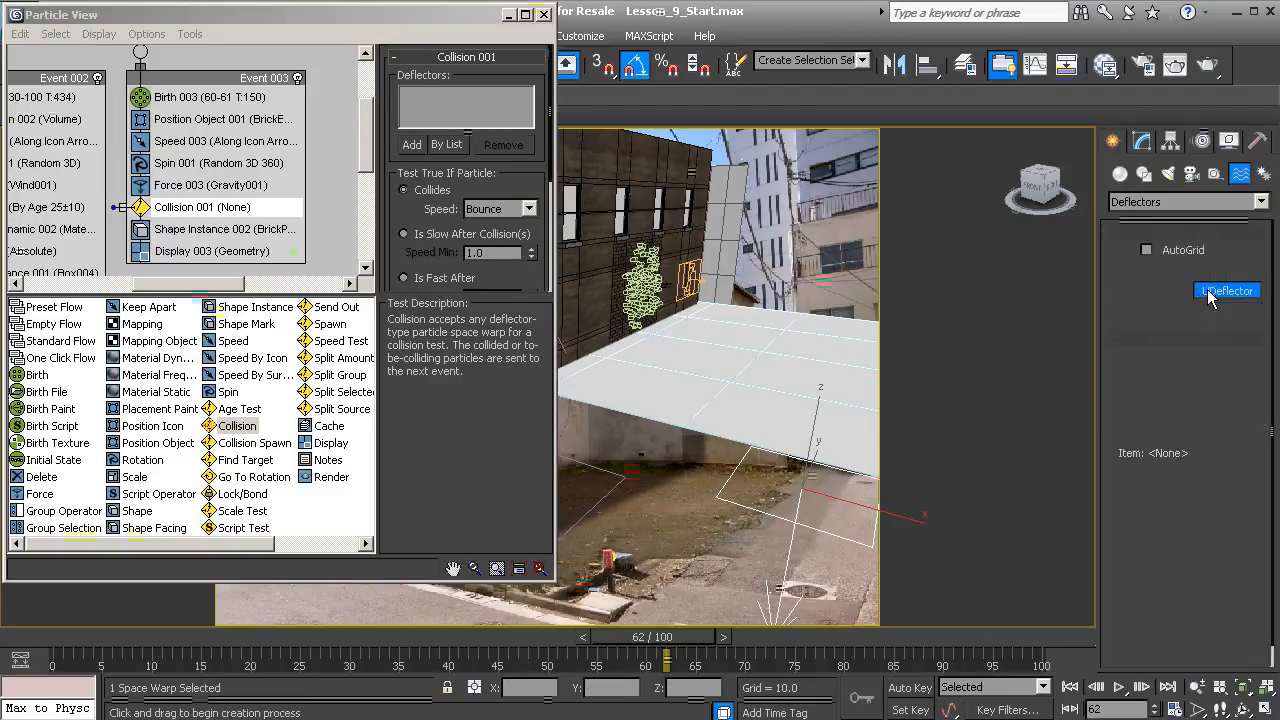
{"action": "left_click_drag", "start_coordinate": [675, 507], "coordinate": [661, 376]}
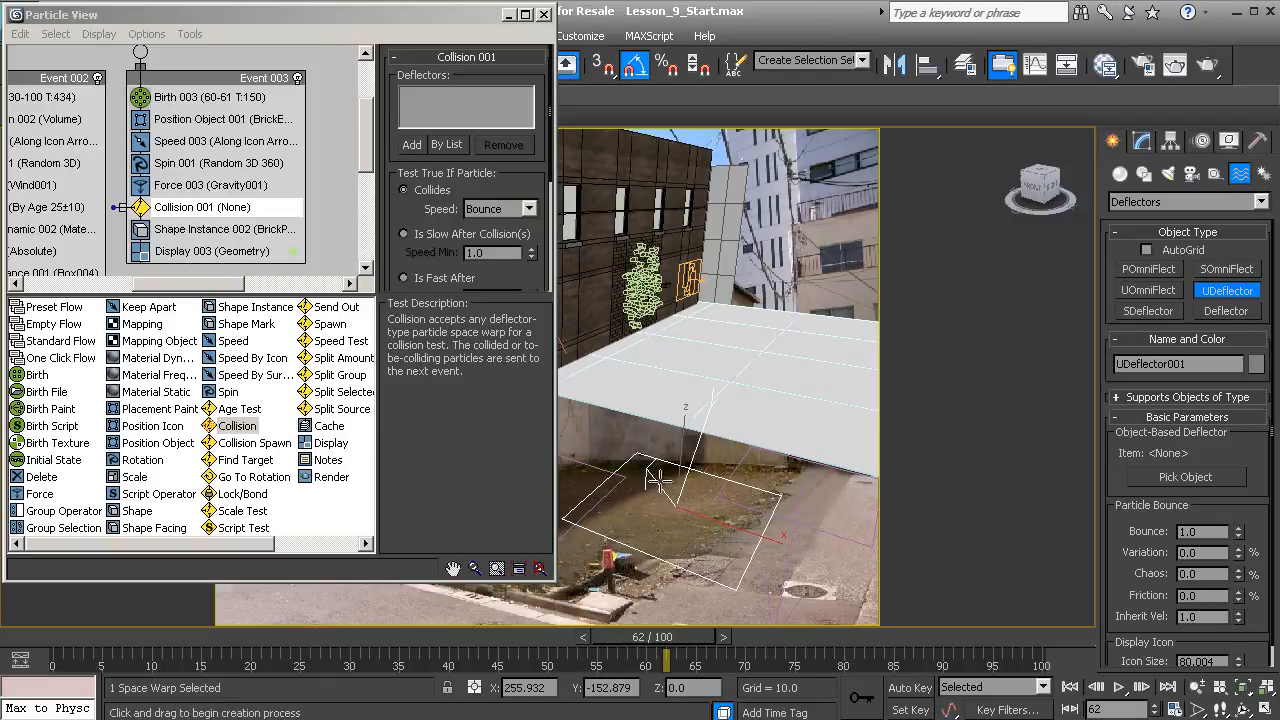
{"action": "mouse_move", "coordinate": [694, 458]}
{"action": "middle_mouse_down"}
{"action": "mouse_move", "coordinate": [680, 474]}
{"action": "mouse_move", "coordinate": [698, 460]}
{"action": "middle_mouse_up"}
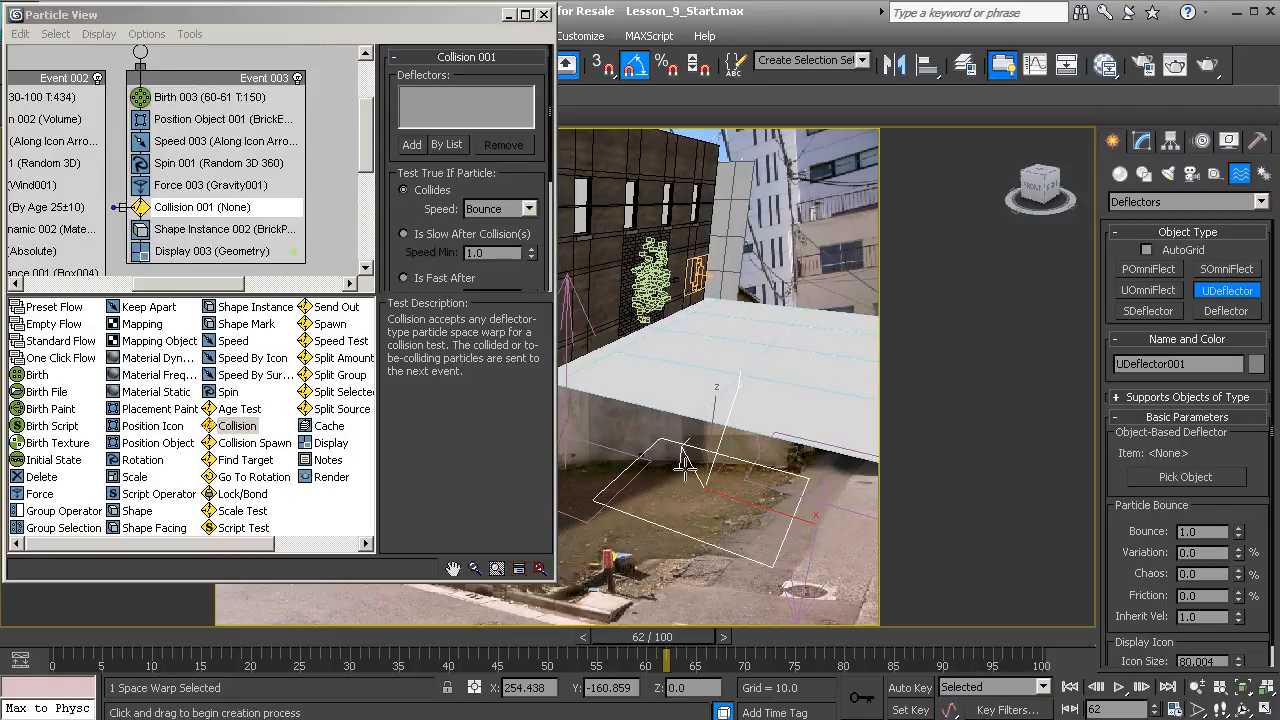
Assign the ground plane, Plane001, as the UDeflector's object
{"action": "left_click", "coordinate": [1162, 477]}
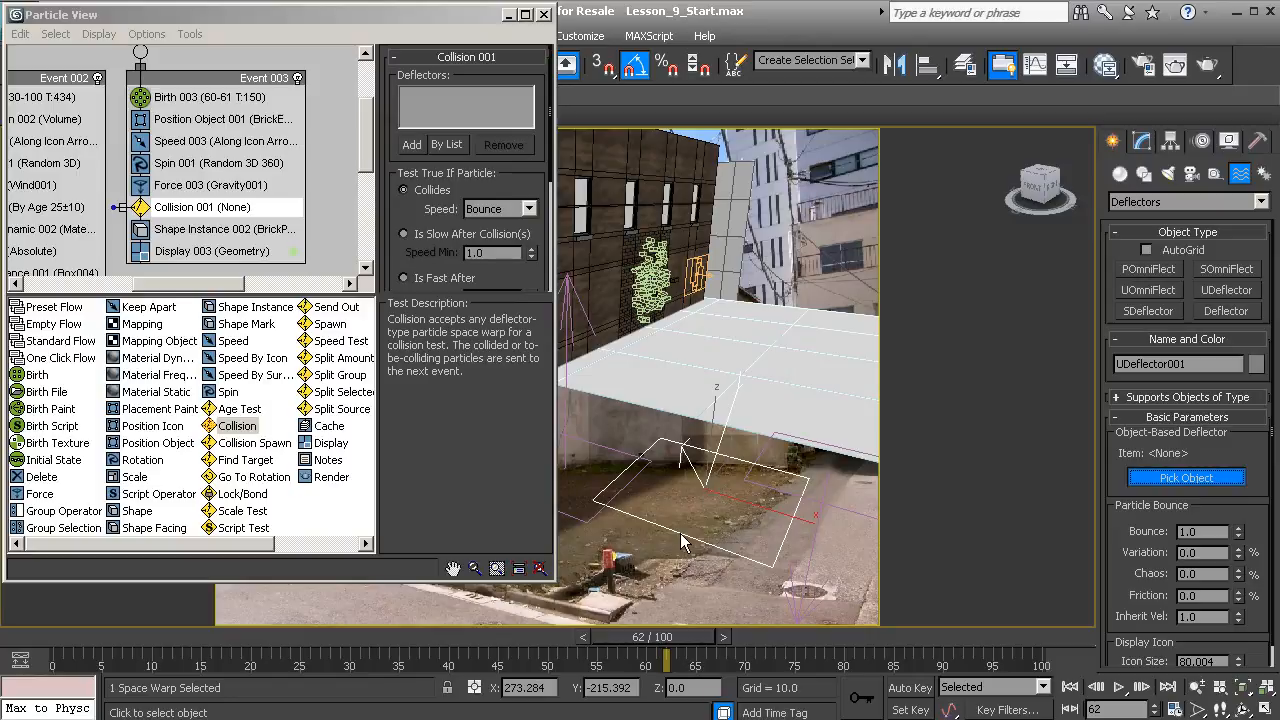
{"action": "left_click", "coordinate": [757, 357]}
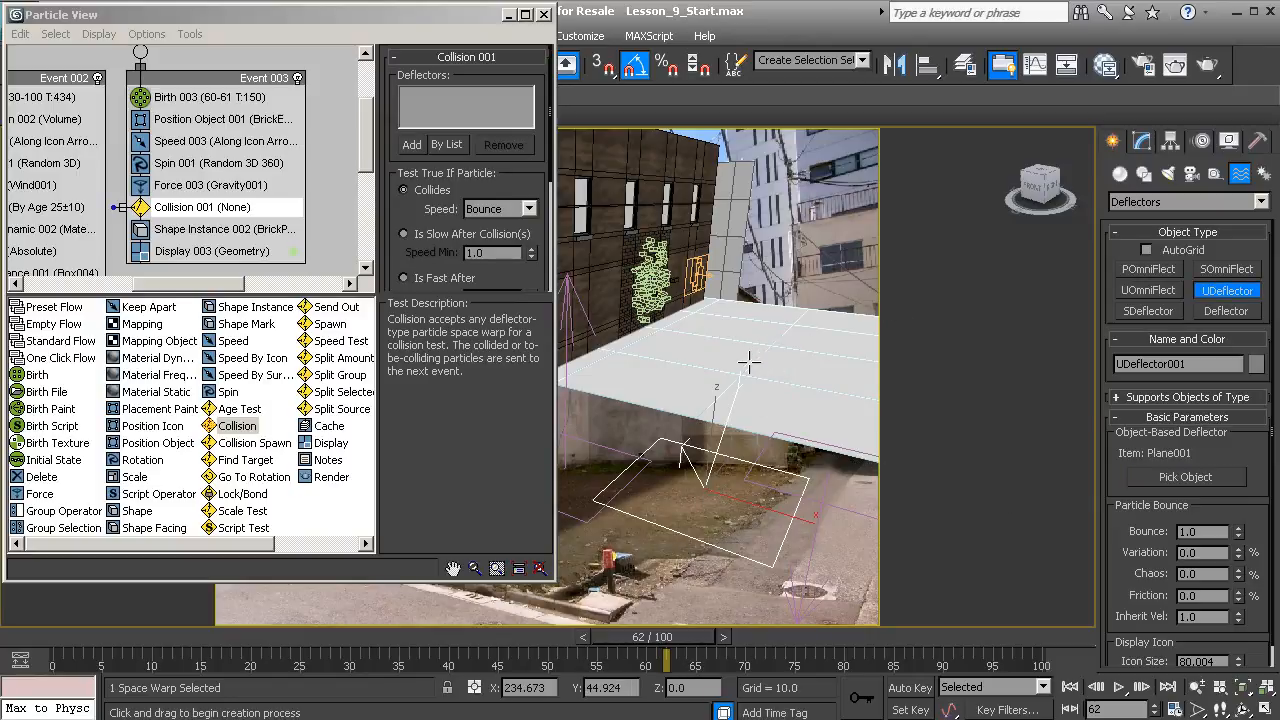
{"action": "middle_click_drag", "start_coordinate": [785, 362], "coordinate": [723, 417], "text": "alt"}
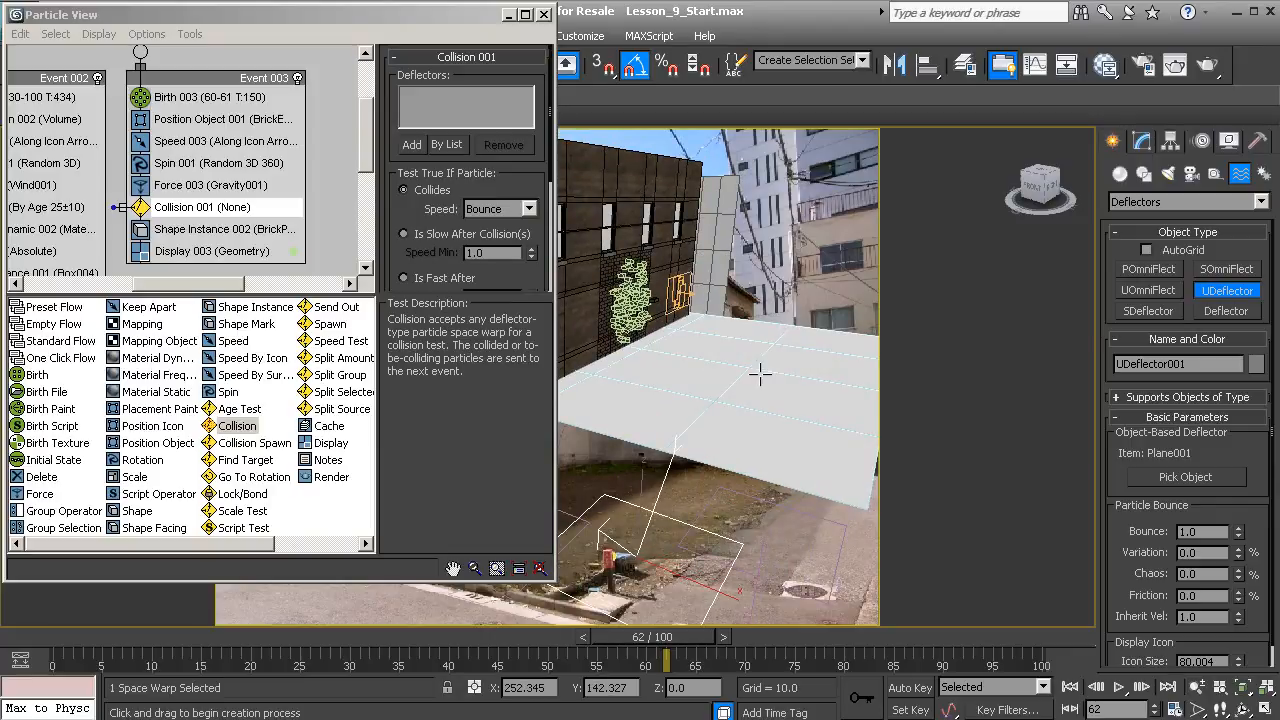
{"action": "middle_click_drag", "start_coordinate": [760, 373], "coordinate": [734, 391], "text": "alt"}
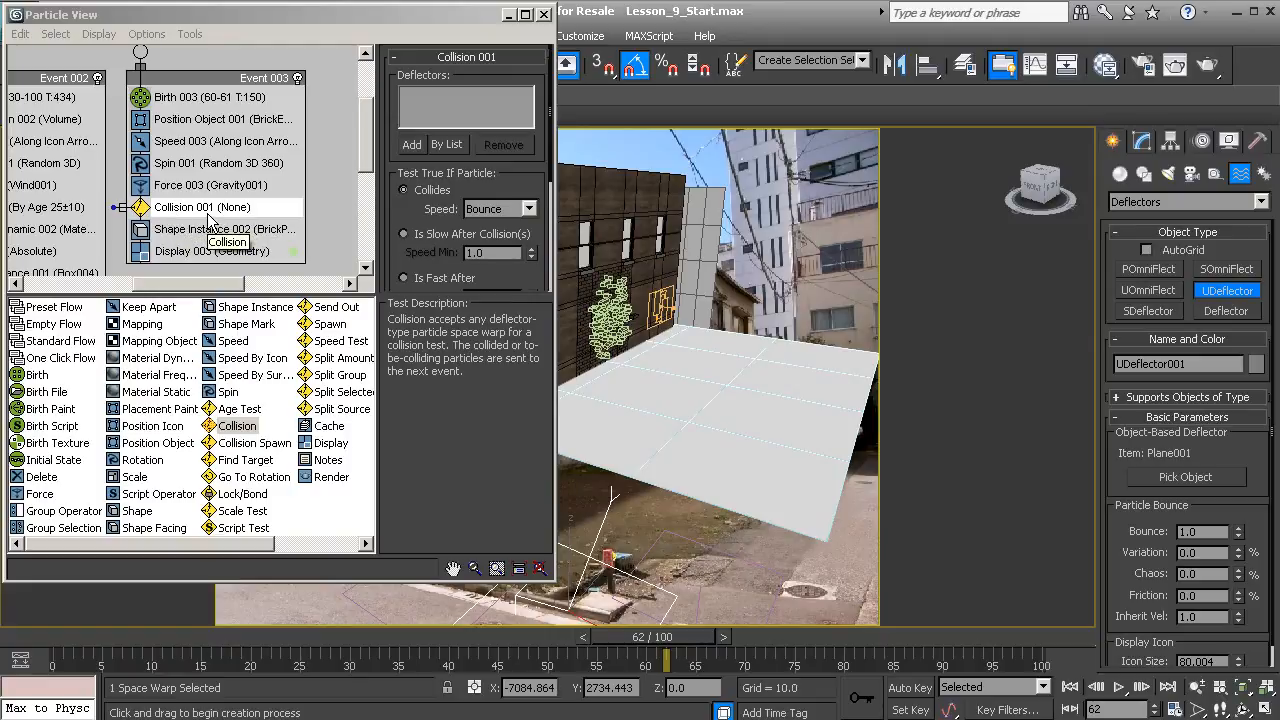
Add UDeflector001 to the Collision 001 test's deflectors and move Particle View clear of the building wall
{"action": "left_click", "coordinate": [444, 146]}
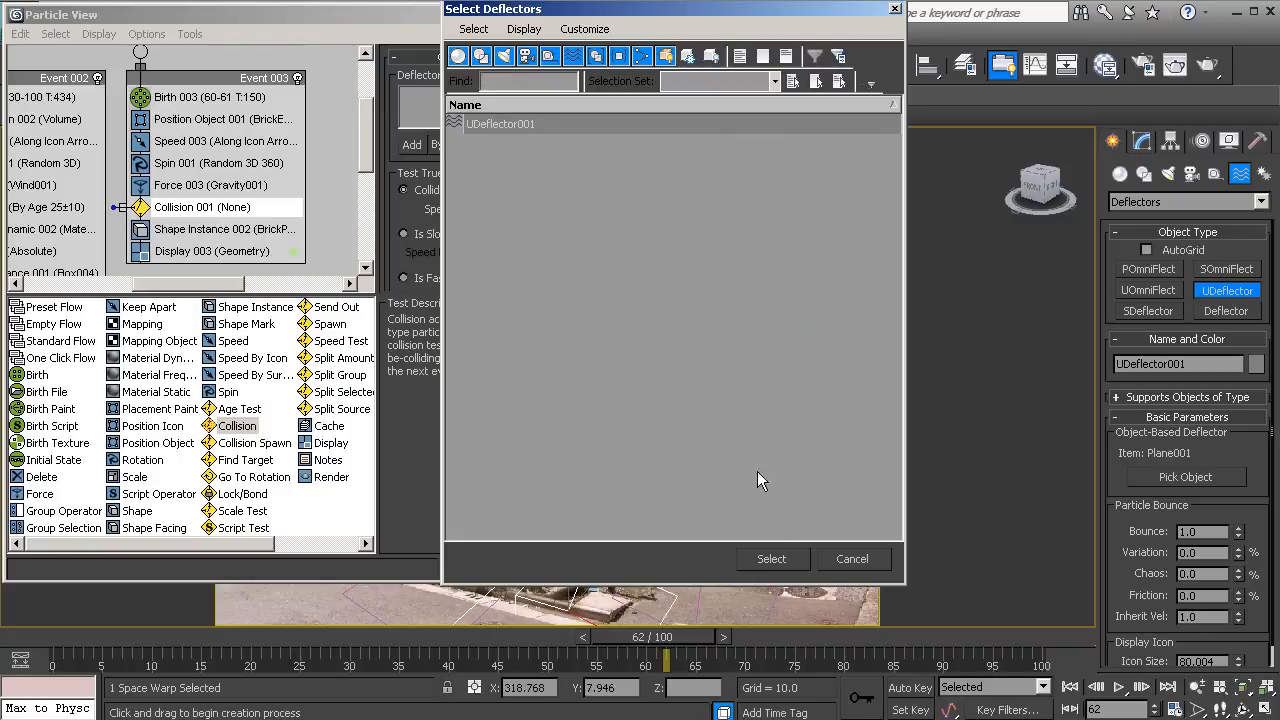
{"action": "left_click", "coordinate": [771, 559]}
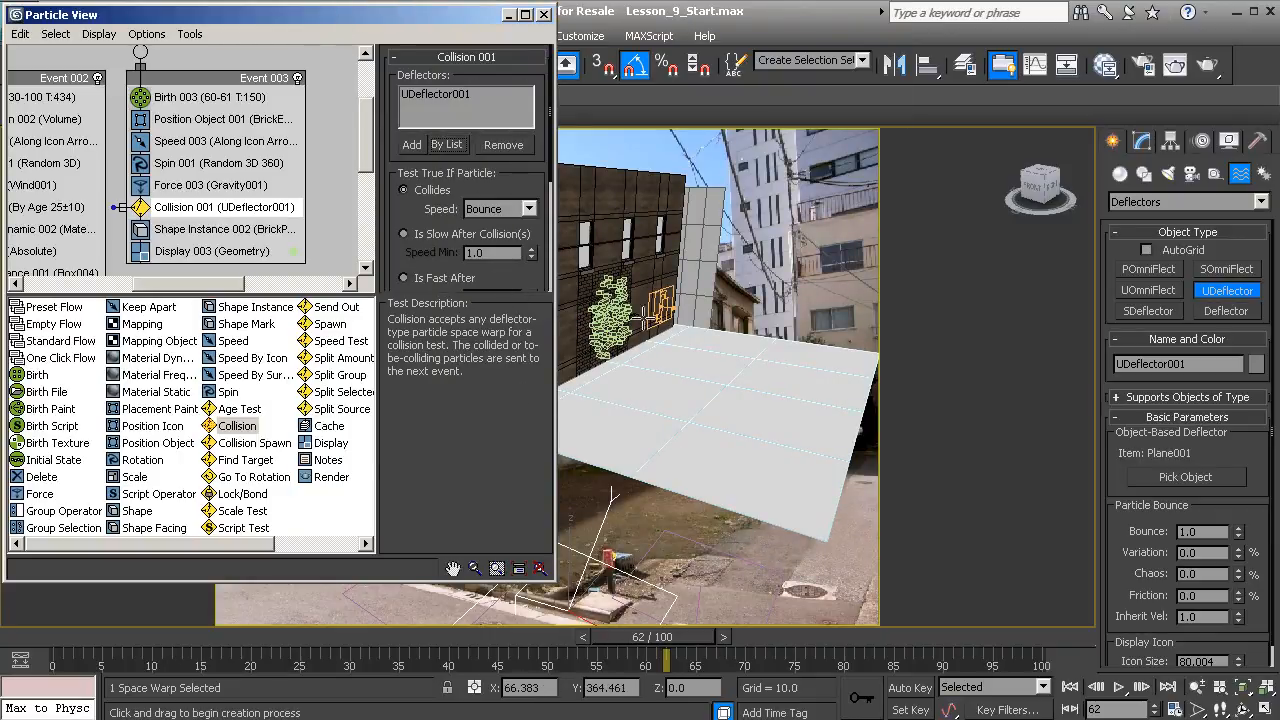
{"action": "left_click_drag", "start_coordinate": [285, 22], "coordinate": [1009, 23]}
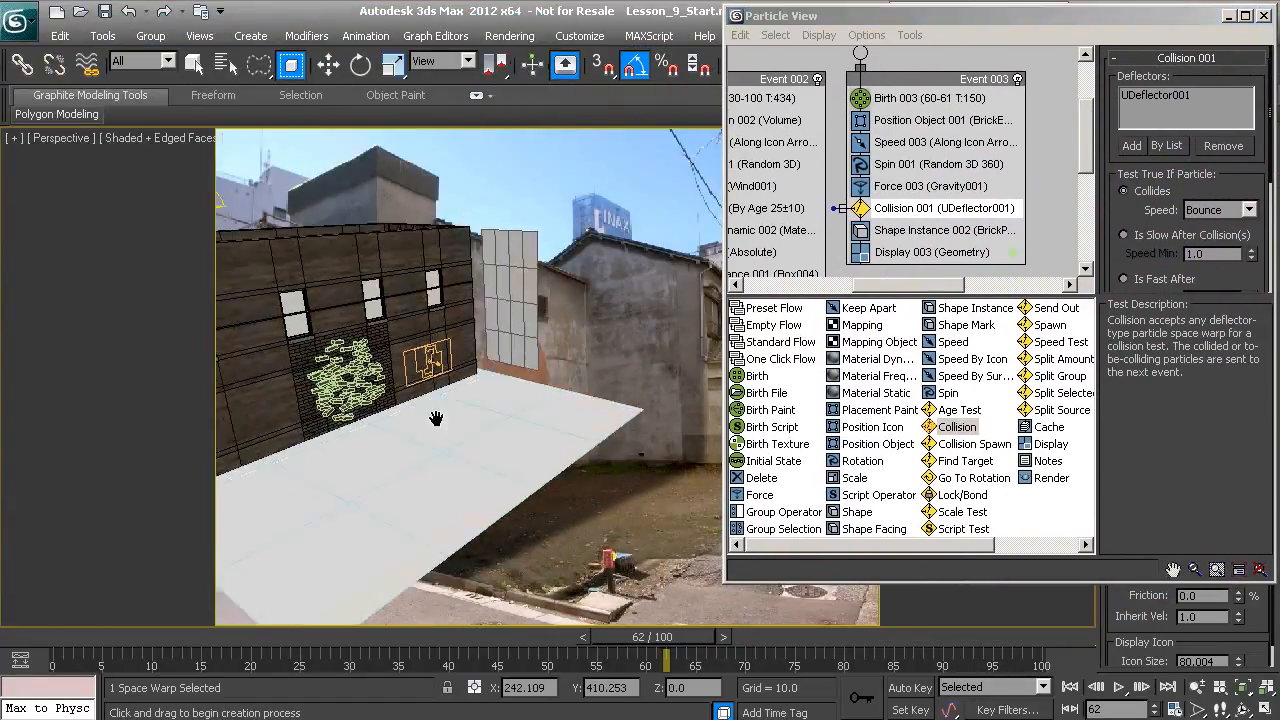
Scrub from frame 62 to frame 90 and examine how the falling bricks collide with the ground plane
{"action": "middle_click_drag", "start_coordinate": [437, 417], "coordinate": [586, 380], "text": "alt"}
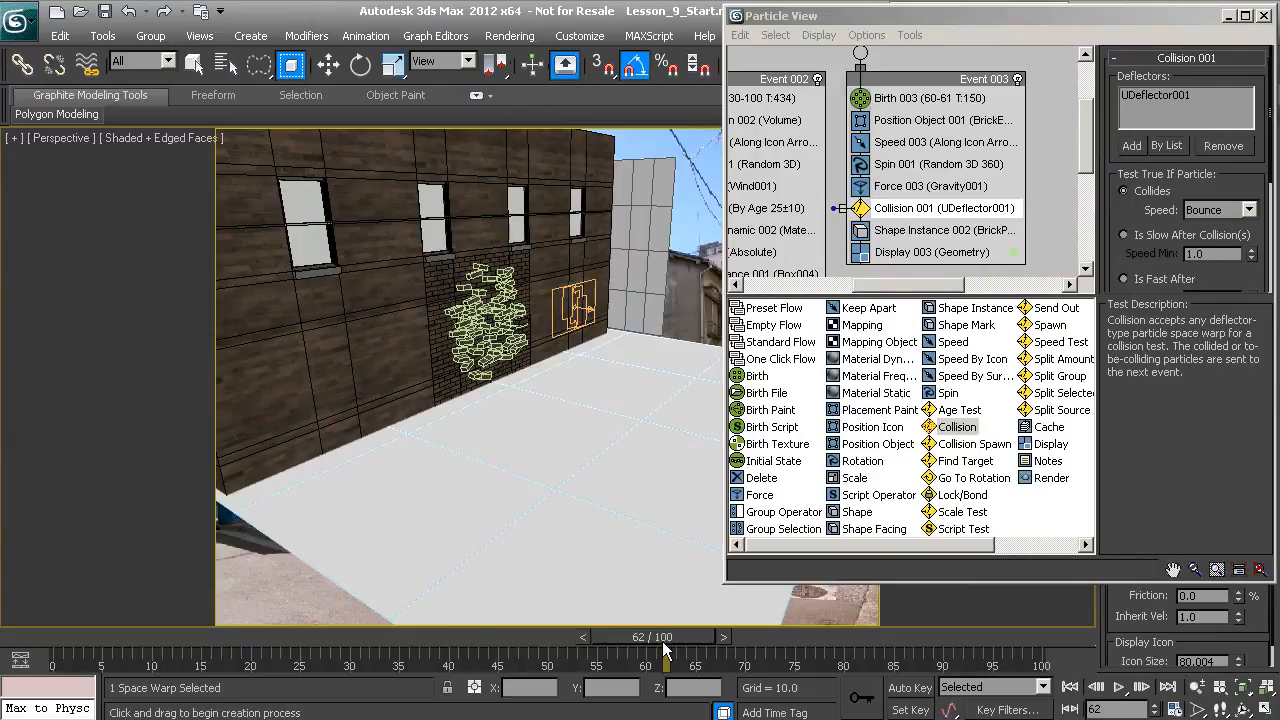
{"action": "left_click_drag", "start_coordinate": [663, 649], "coordinate": [942, 666]}
{"action": "middle_click_drag", "start_coordinate": [653, 579], "coordinate": [548, 573]}
{"action": "mouse_move", "coordinate": [548, 573]}
{"action": "middle_mouse_down", "text": "alt"}
{"action": "mouse_move", "coordinate": [517, 571]}
{"action": "mouse_move", "coordinate": [563, 566]}
{"action": "middle_mouse_up", "text": "alt"}
{"action": "middle_click_drag", "start_coordinate": [577, 415], "coordinate": [536, 464], "text": "alt"}
{"action": "scroll", "coordinate": [537, 457], "scroll_direction": "up", "scroll_amount": 1}
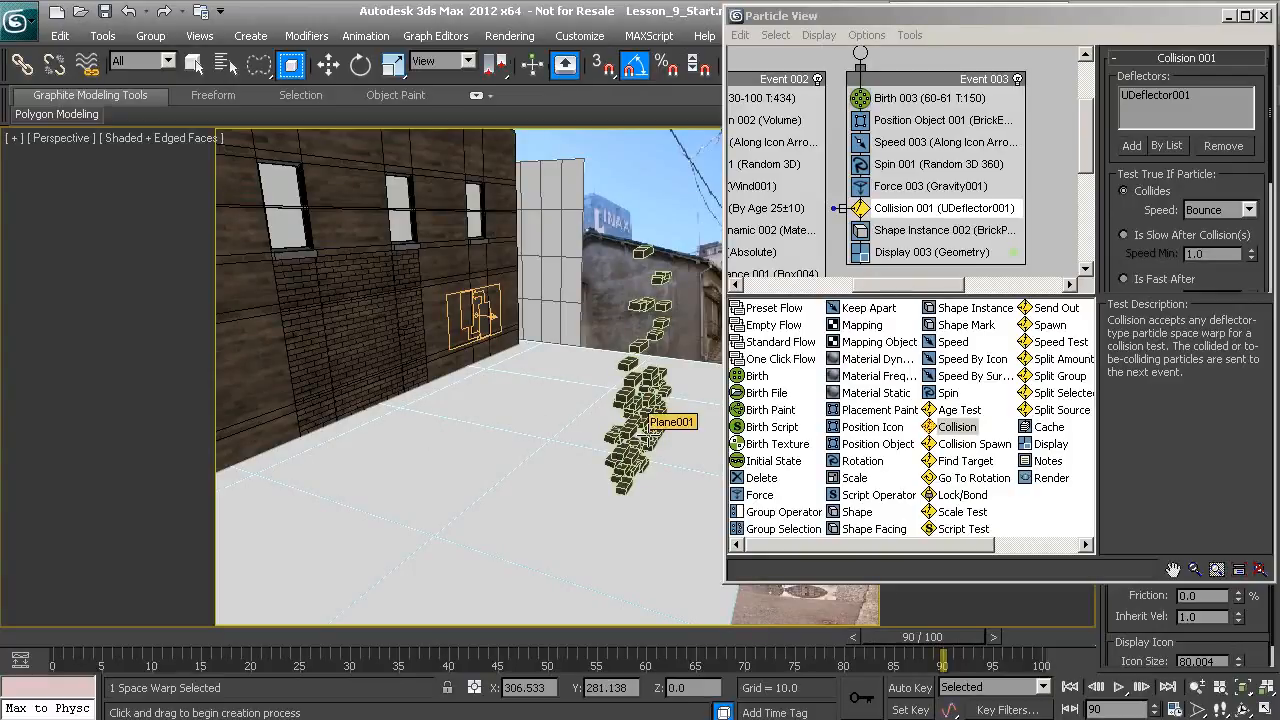
Close Particle View and set the Bounce of UDeflector001 to 0.5 in its modify parameters
{"action": "left_click", "coordinate": [1263, 16]}
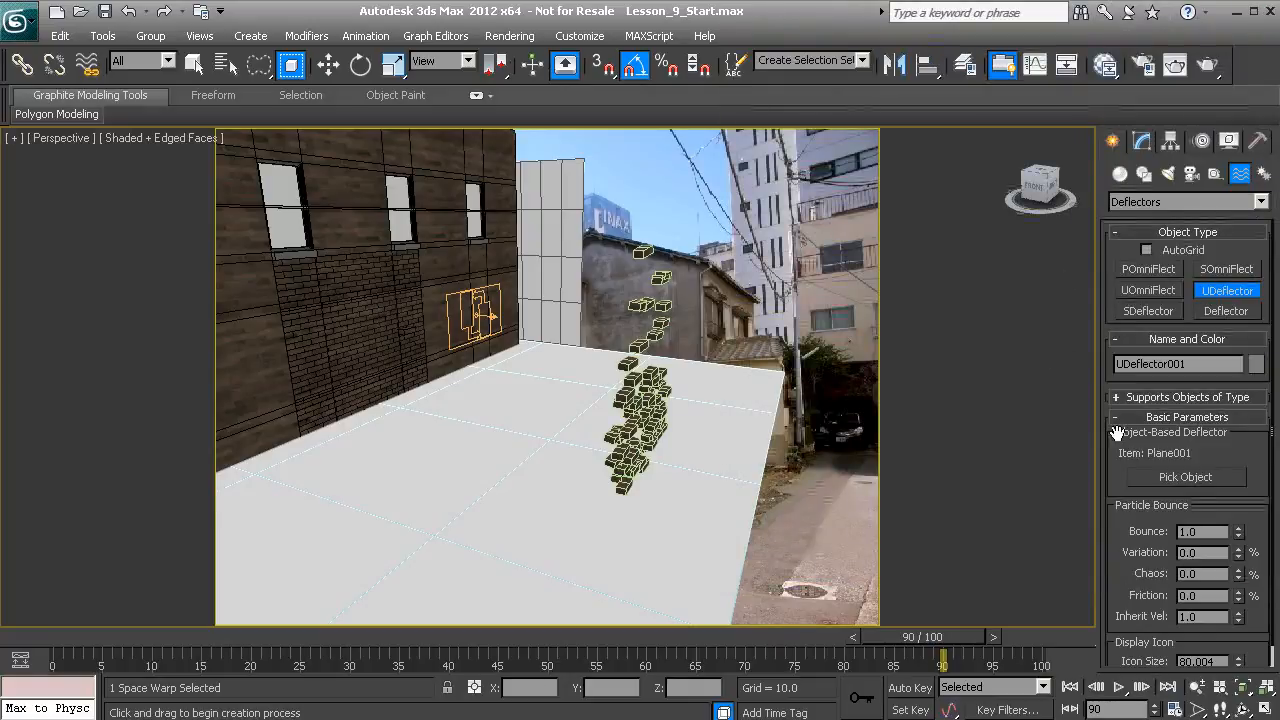
{"action": "left_click_drag", "start_coordinate": [1117, 466], "coordinate": [1125, 444]}
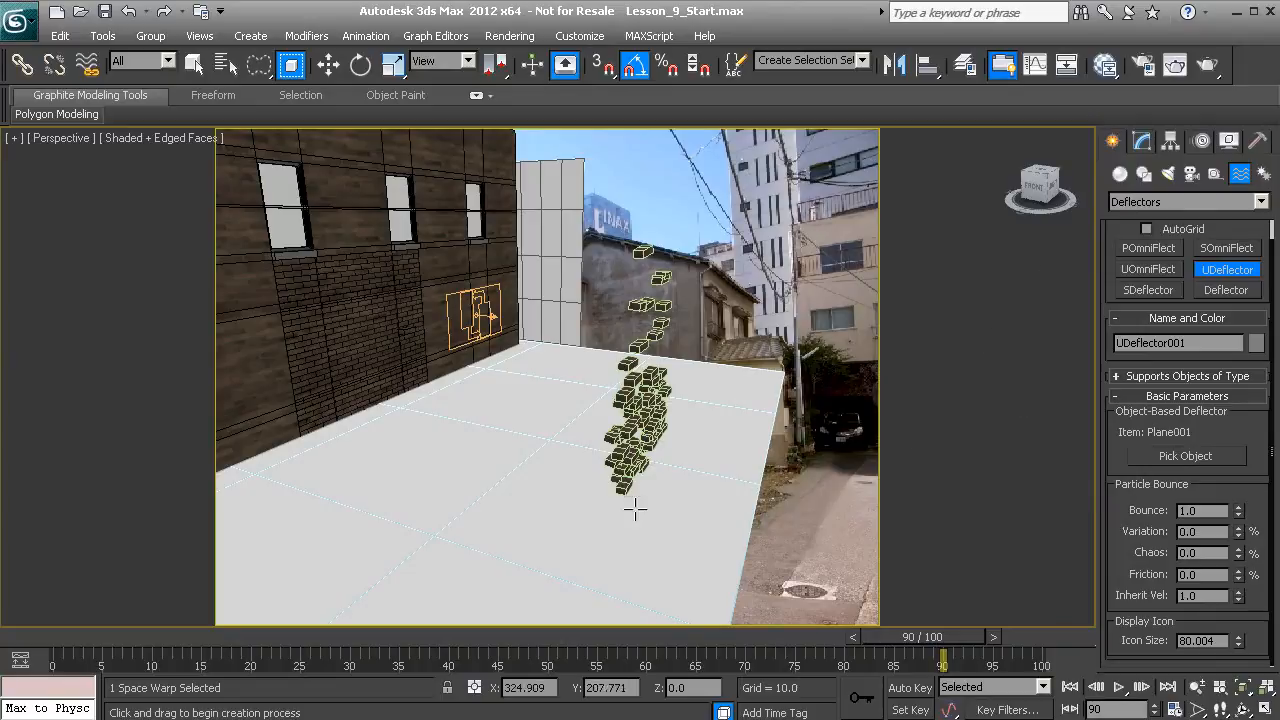
{"action": "left_click", "coordinate": [1141, 141]}
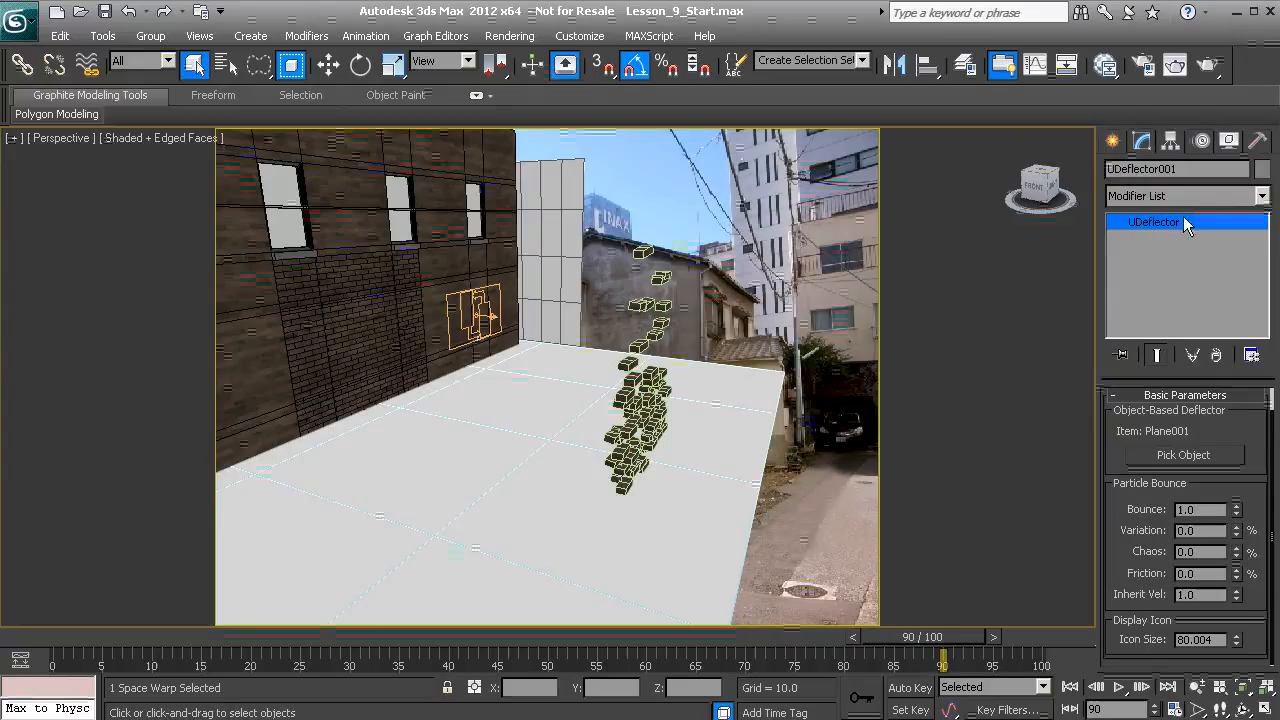
{"action": "middle_click_drag", "start_coordinate": [583, 509], "coordinate": [495, 479], "text": "alt"}
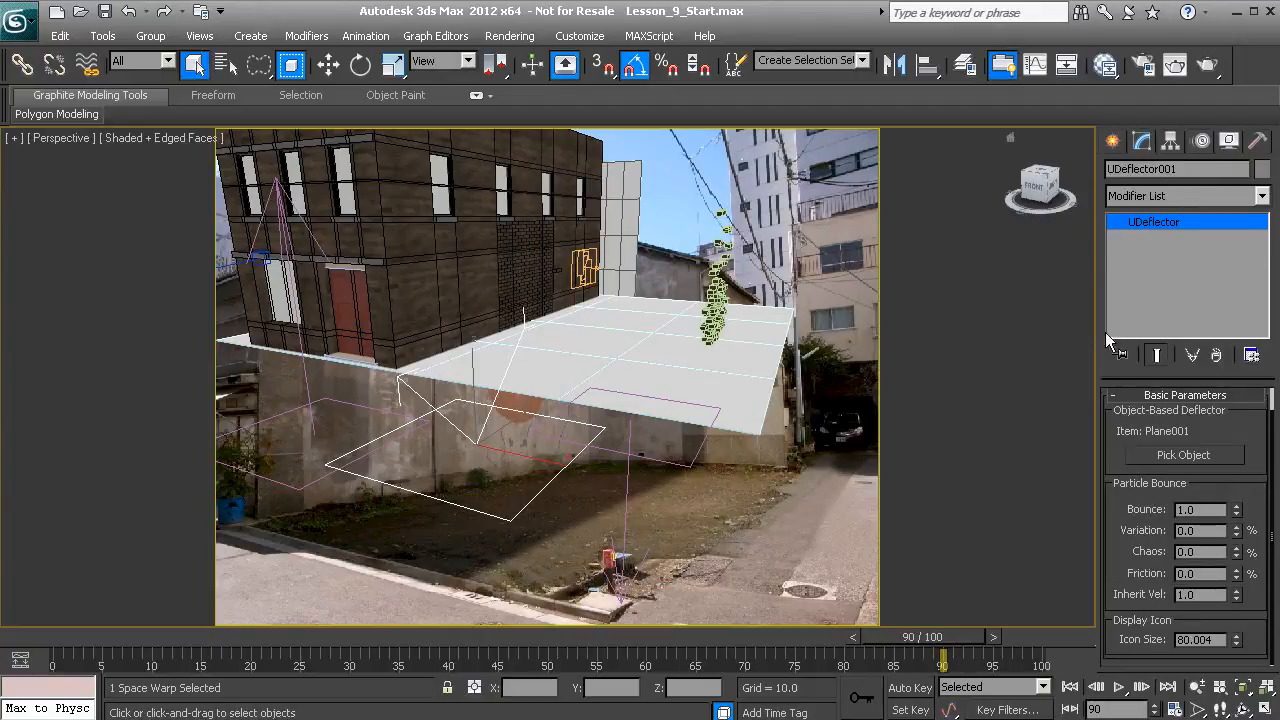
{"action": "middle_click_drag", "start_coordinate": [745, 359], "coordinate": [671, 395], "text": "alt"}
{"action": "scroll", "coordinate": [671, 395], "scroll_direction": "up", "scroll_amount": 3}
{"action": "scroll", "coordinate": [776, 334], "scroll_direction": "up", "scroll_amount": 2}
{"action": "middle_click_drag", "start_coordinate": [776, 334], "coordinate": [680, 449]}
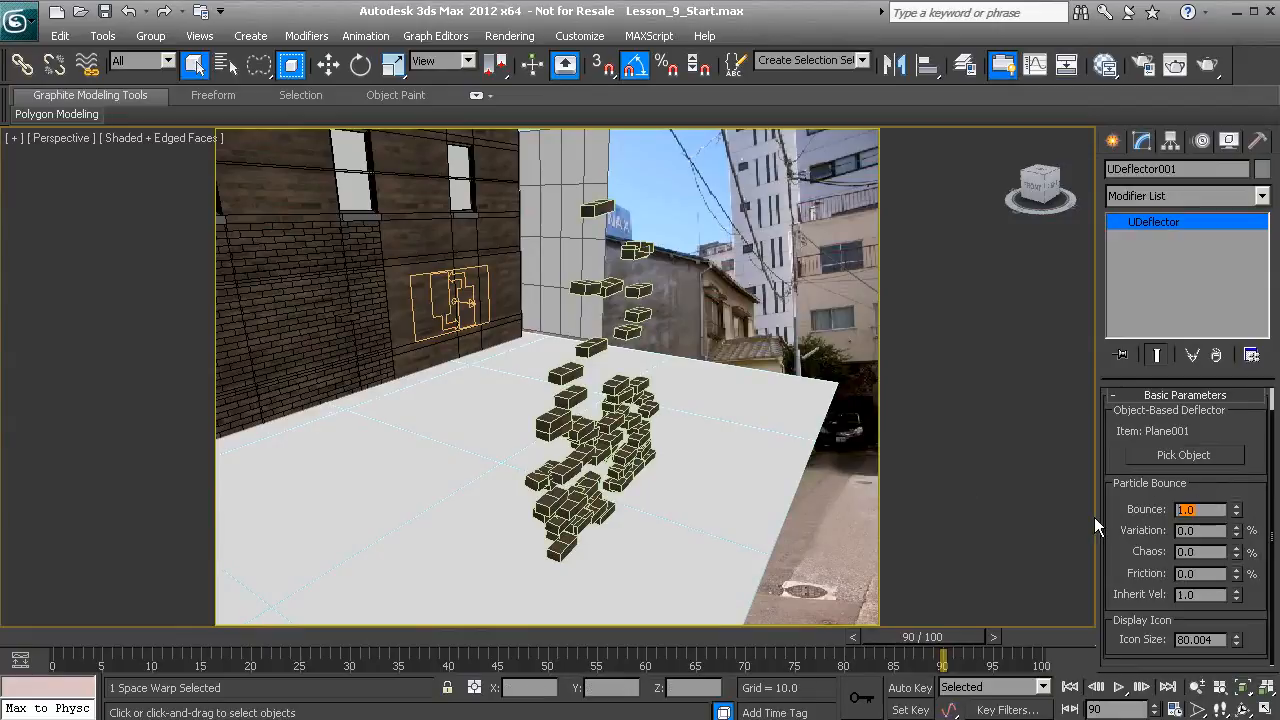
{"action": "type", "text": "0.5"}
{"action": "key", "text": "Return"}
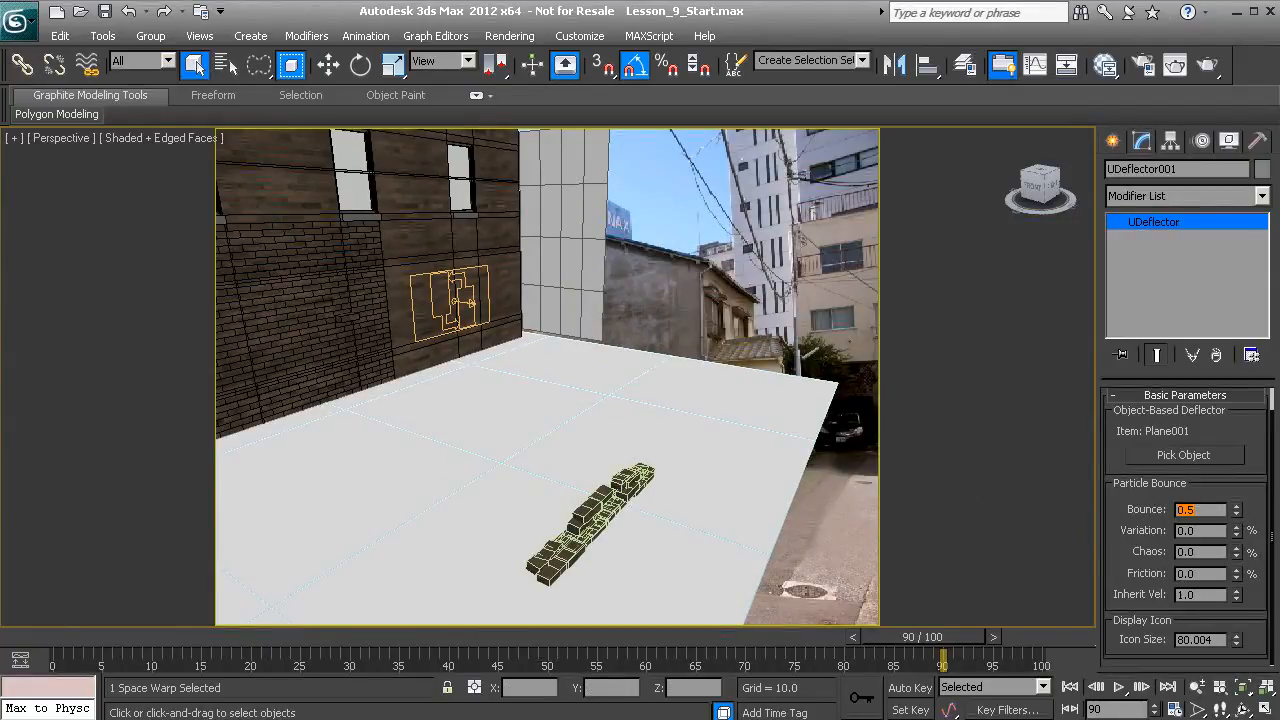
Check the softened bounce up to frame 92 and set the UDeflector's Chaos to 75%
{"action": "left_click_drag", "start_coordinate": [940, 637], "coordinate": [945, 672]}
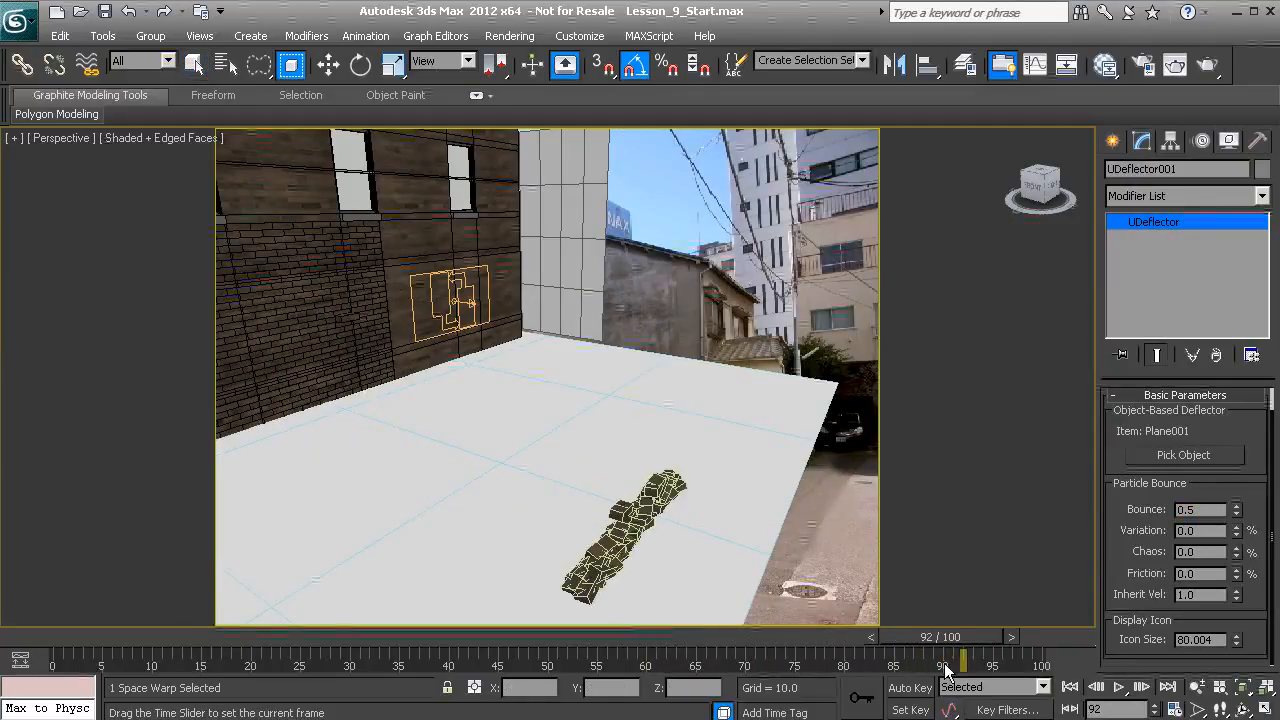
{"action": "middle_click_drag", "start_coordinate": [720, 605], "coordinate": [742, 573]}
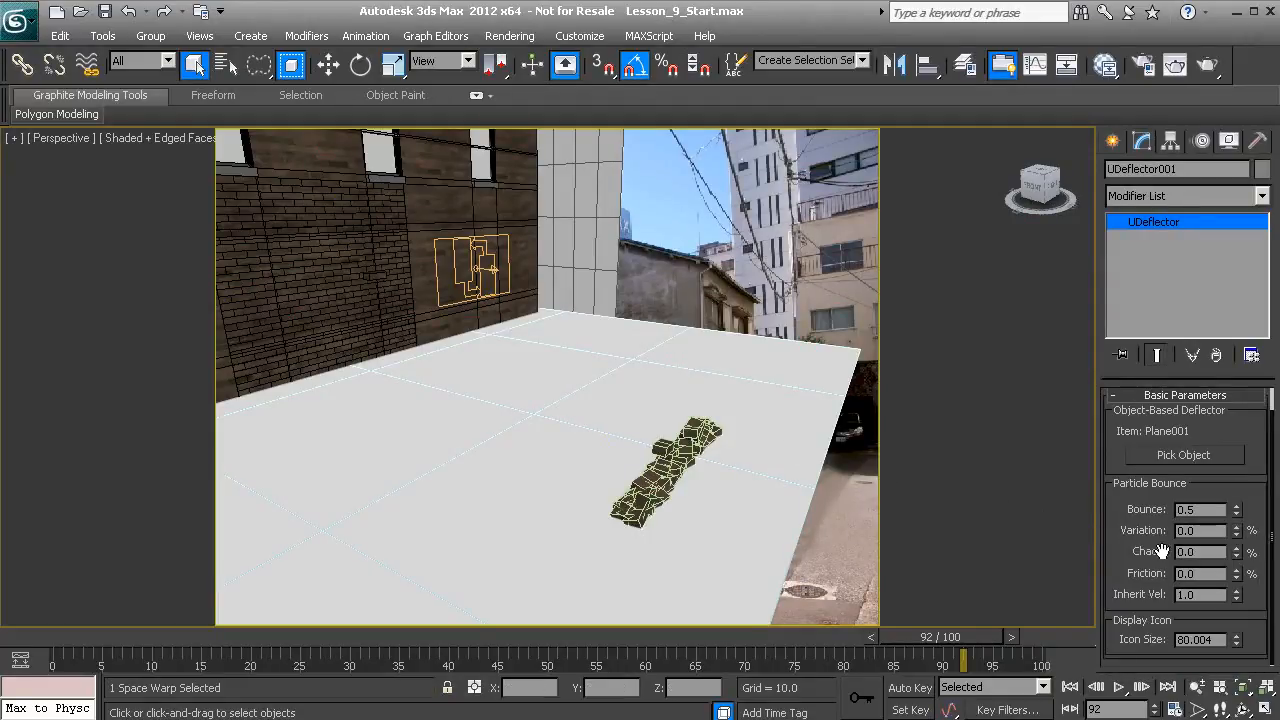
{"action": "left_click_drag", "start_coordinate": [1240, 558], "coordinate": [1240, 493]}
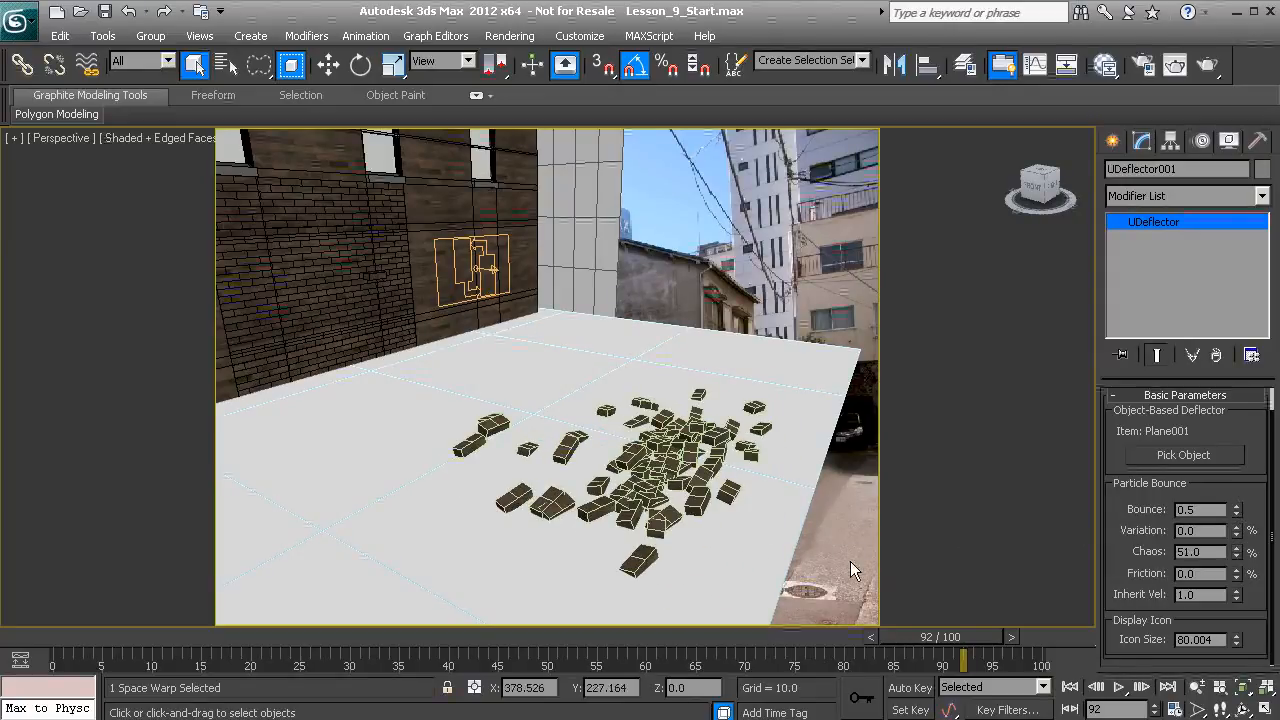
{"action": "left_click_drag", "start_coordinate": [1237, 553], "coordinate": [1237, 528]}
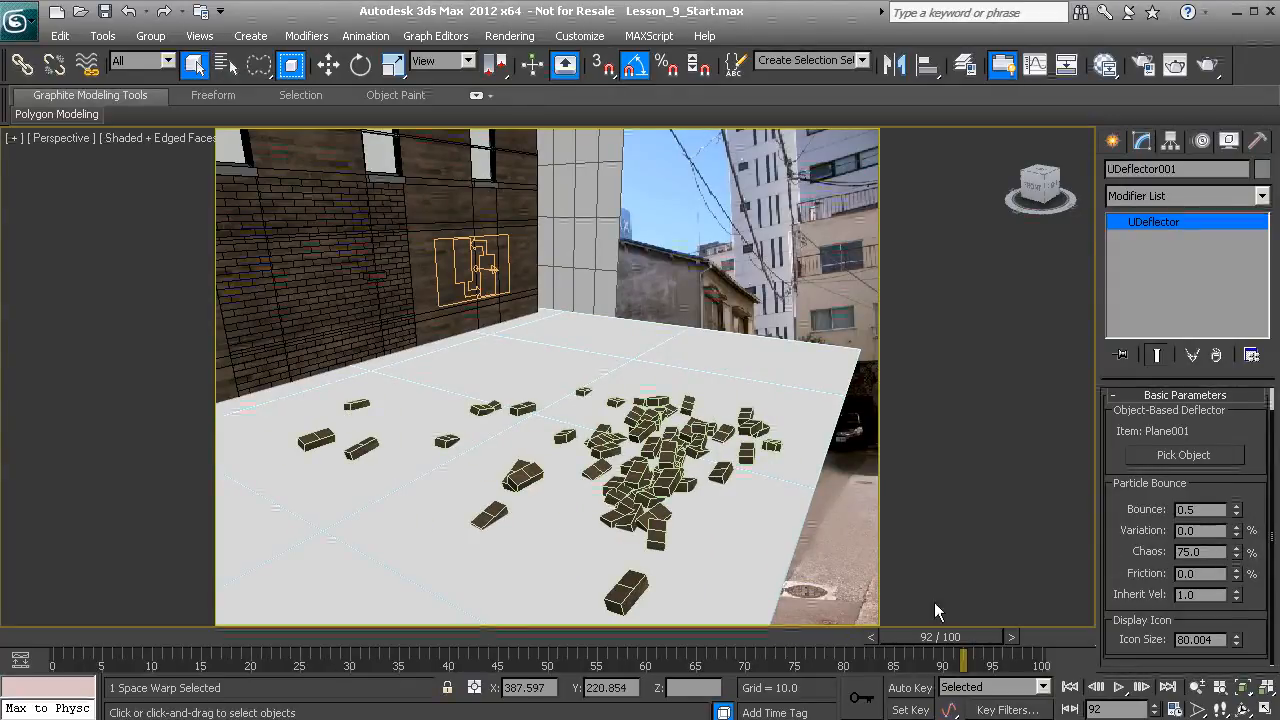
Scrub to frame 100 and back to frame 89 to check how the bricks scatter and slide across the plane
{"action": "left_click_drag", "start_coordinate": [969, 636], "coordinate": [1012, 636]}
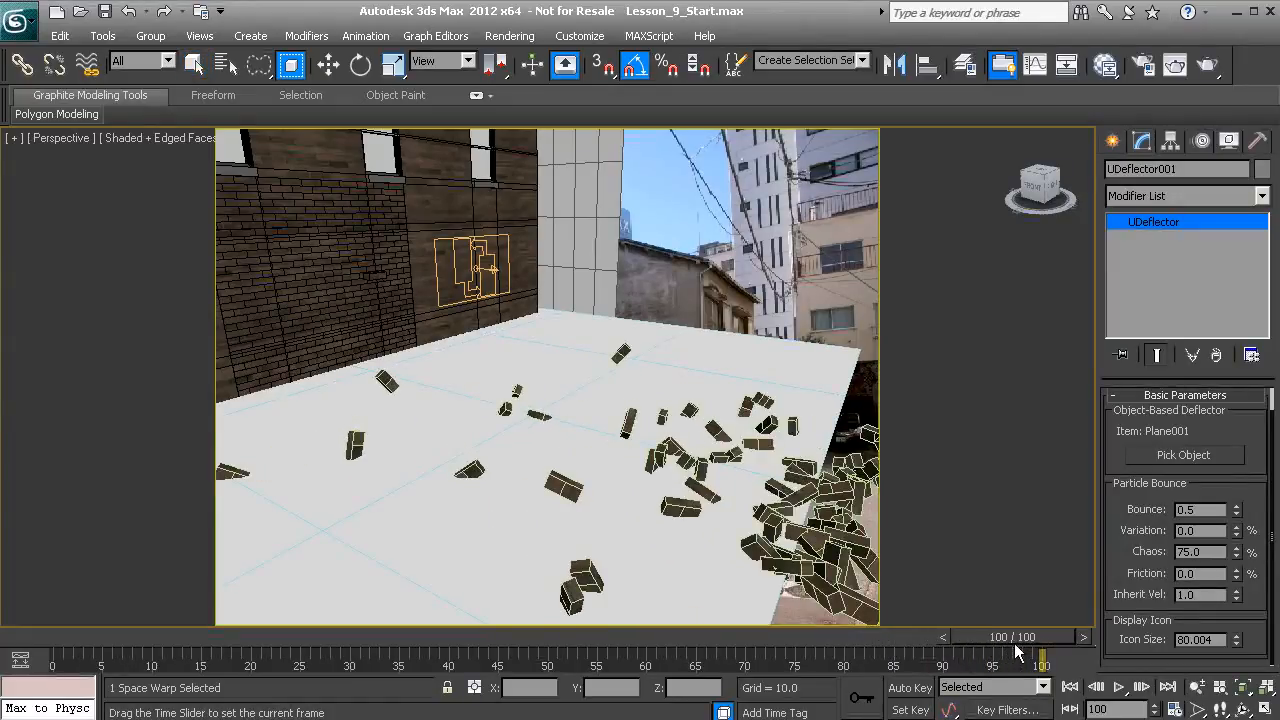
{"action": "key", "text": "q"}
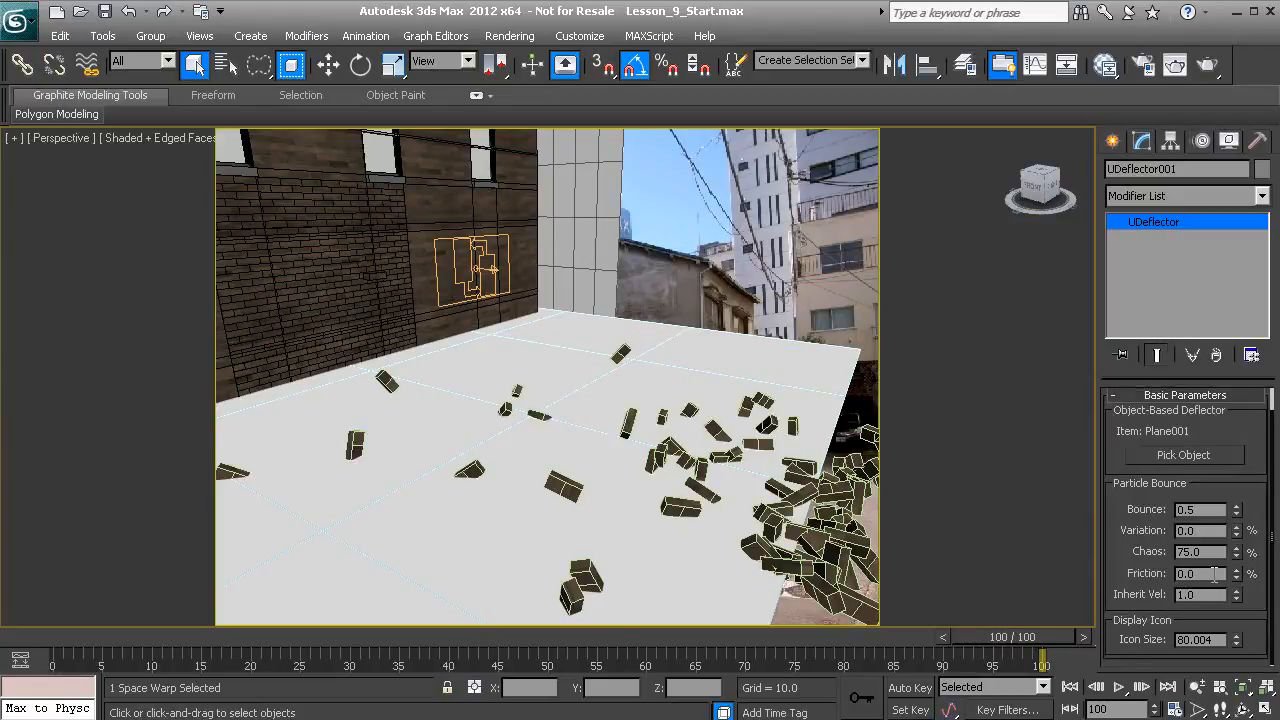
{"action": "left_click_drag", "start_coordinate": [1012, 636], "coordinate": [913, 640]}
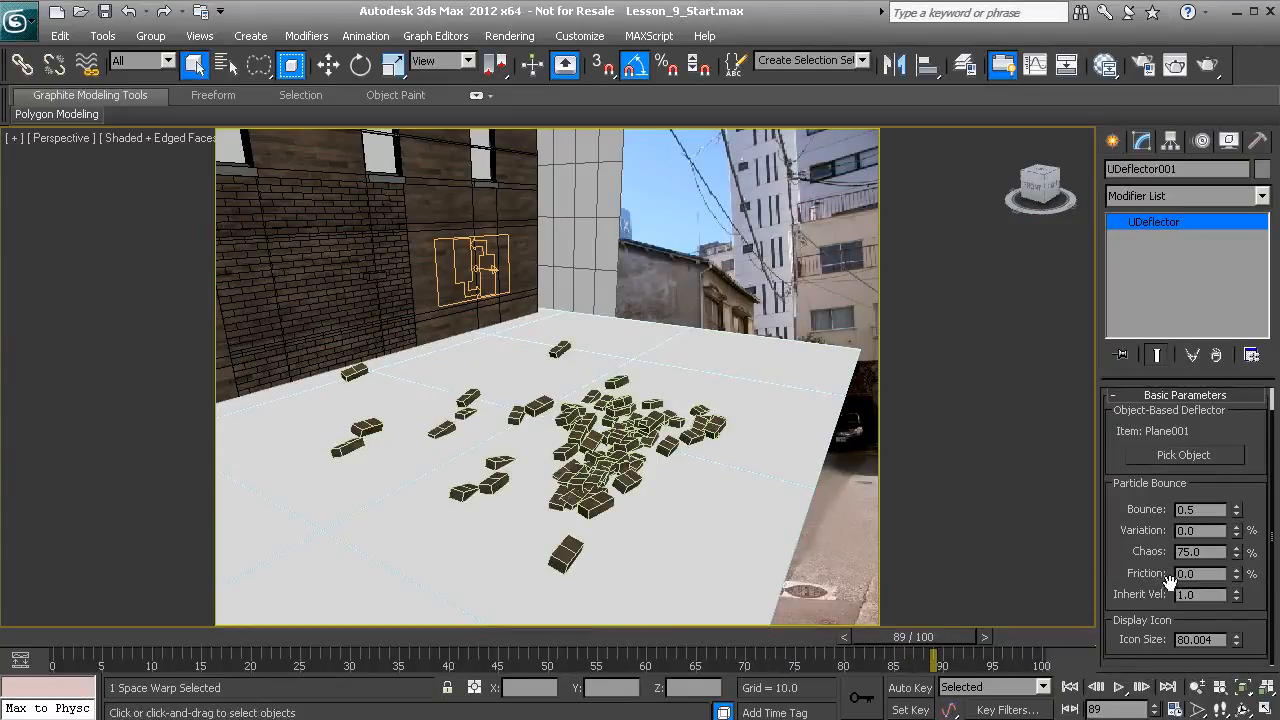
Set the UDeflector's Friction to 15% and scrub to frame 100 to check the bricks on the ground plane
{"action": "left_click_drag", "start_coordinate": [1238, 578], "coordinate": [1239, 557]}
{"action": "left_click_drag", "start_coordinate": [907, 632], "coordinate": [1043, 658]}
{"action": "key", "text": "q"}
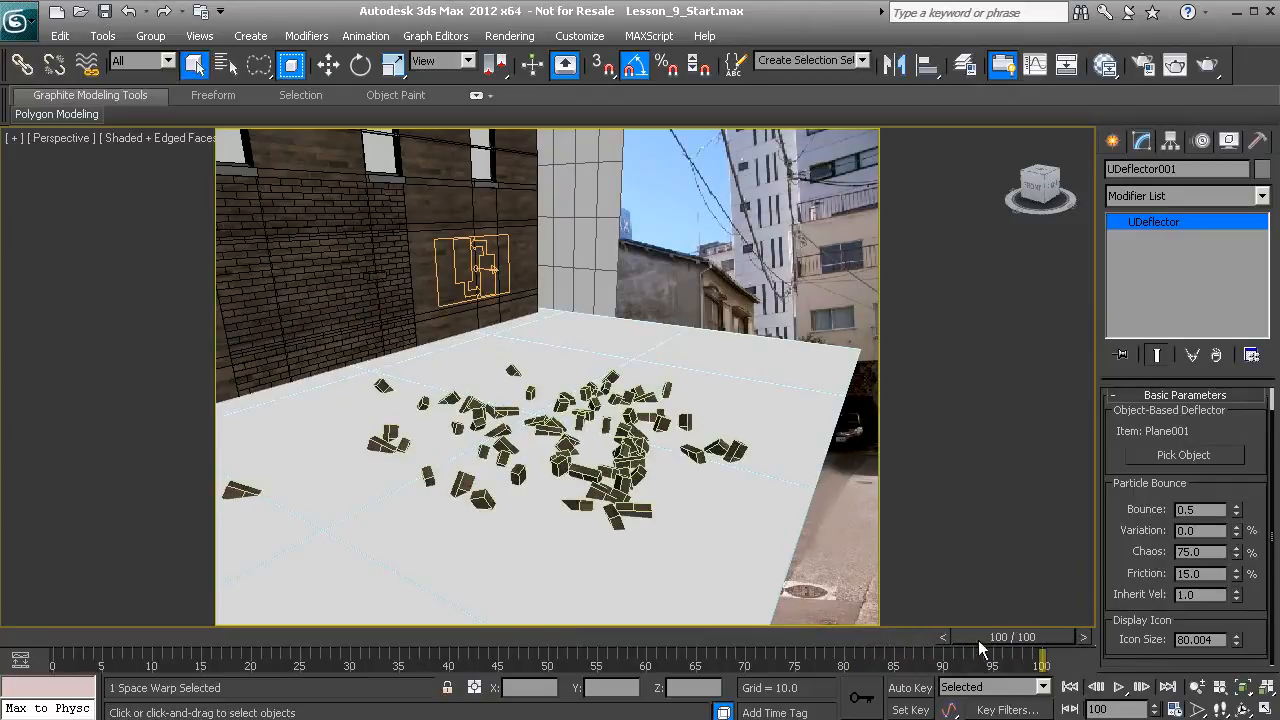
{"action": "middle_click_drag", "start_coordinate": [540, 483], "coordinate": [596, 480], "text": "alt"}
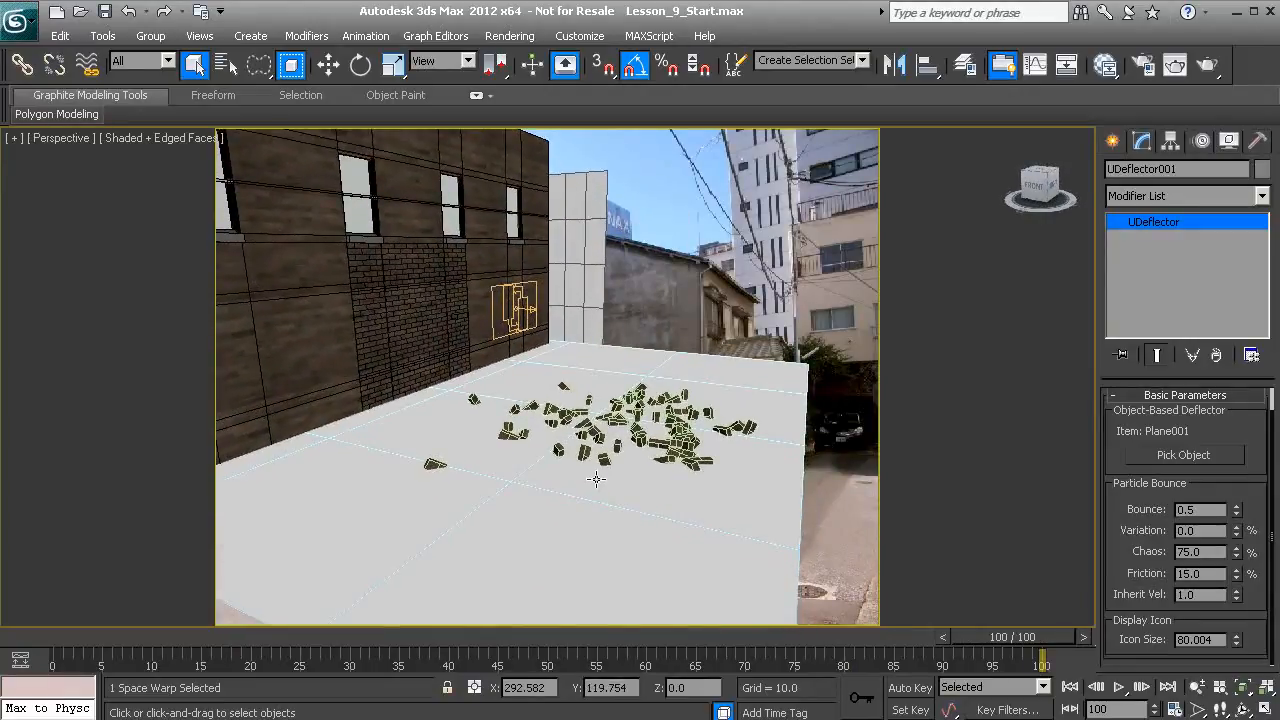